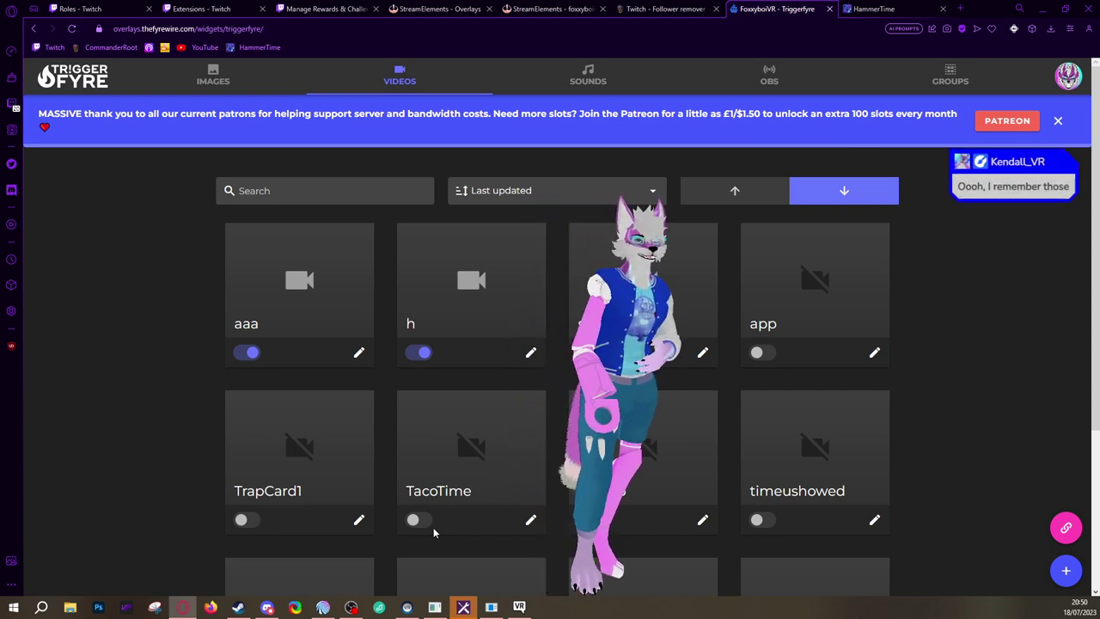
# Switch to Mix It Up and run the Apples command from the Fruit group of commands
pyautogui.click(322, 607)
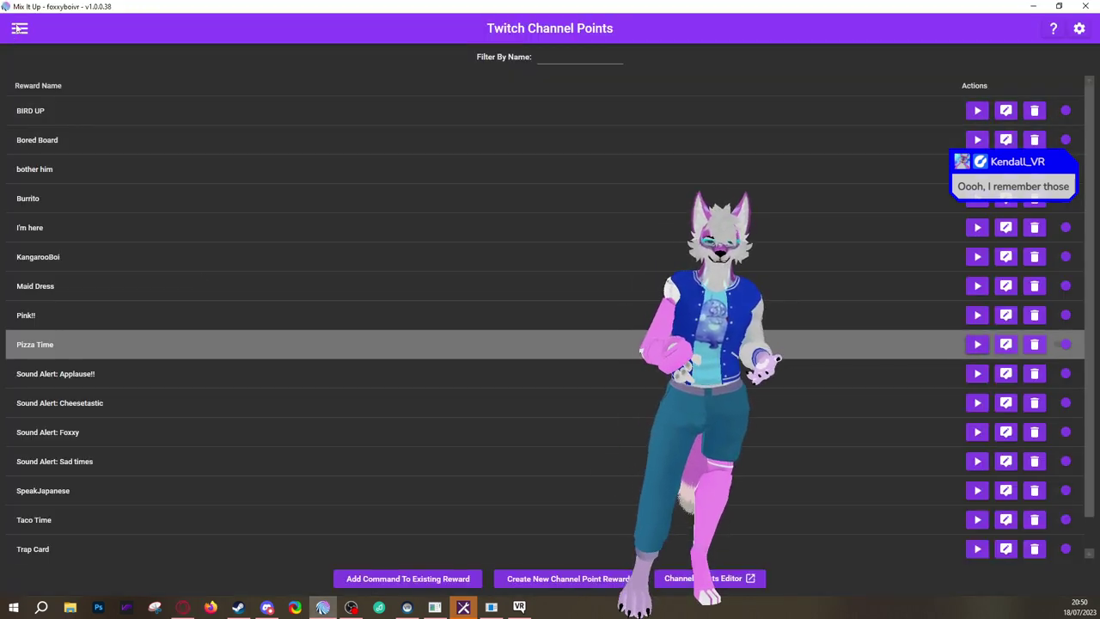
pyautogui.click(19, 28)
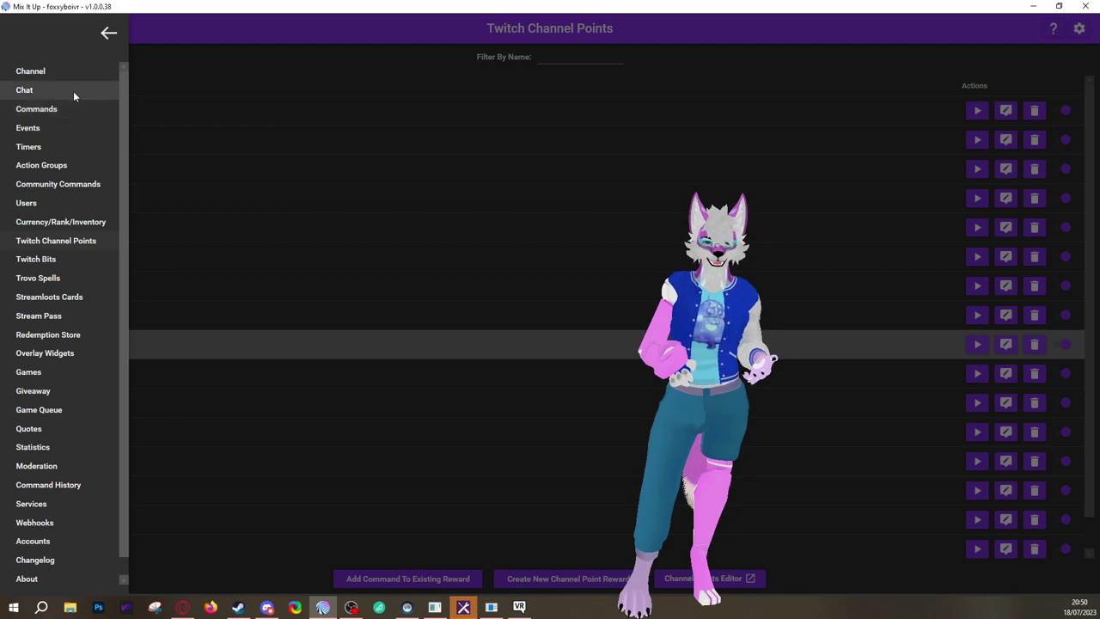
pyautogui.click(73, 108)
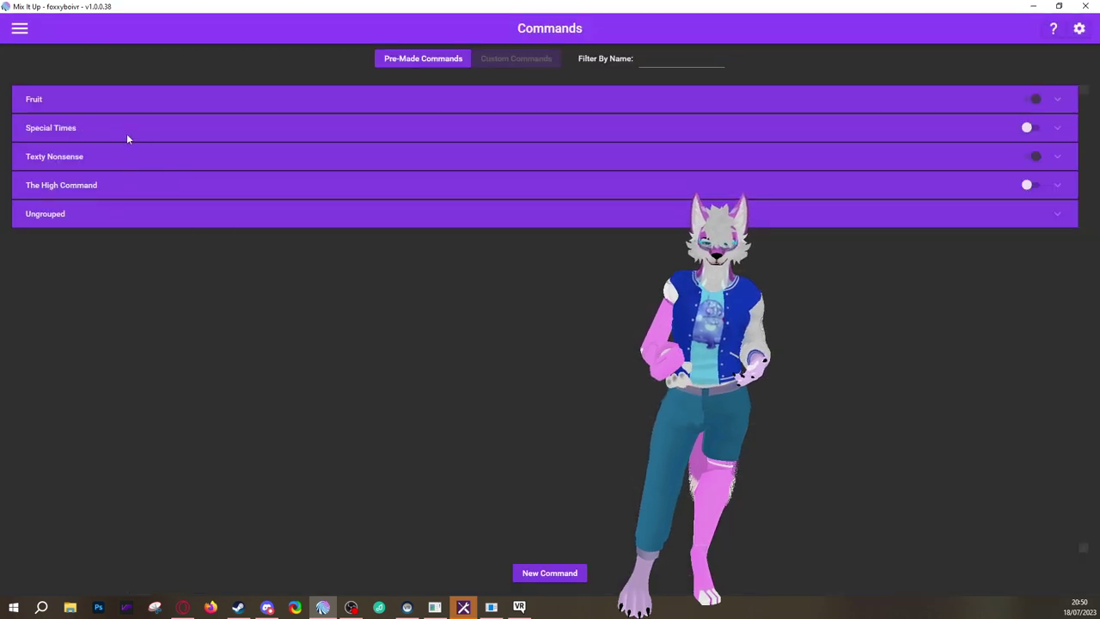
pyautogui.click(111, 104)
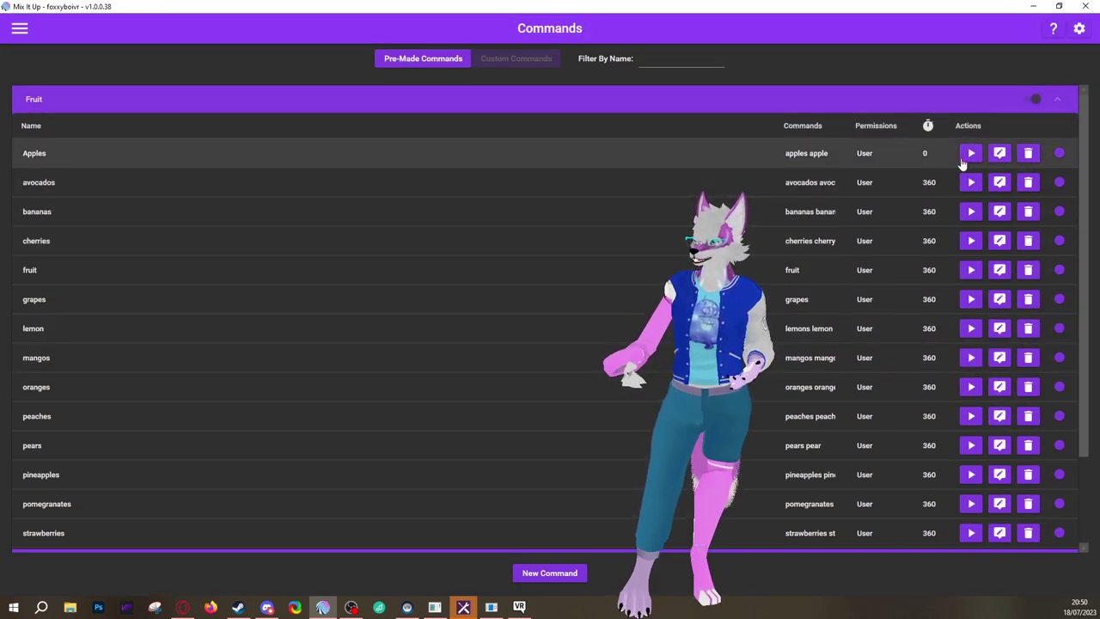
pyautogui.click(970, 153)
pyautogui.click(506, 347)
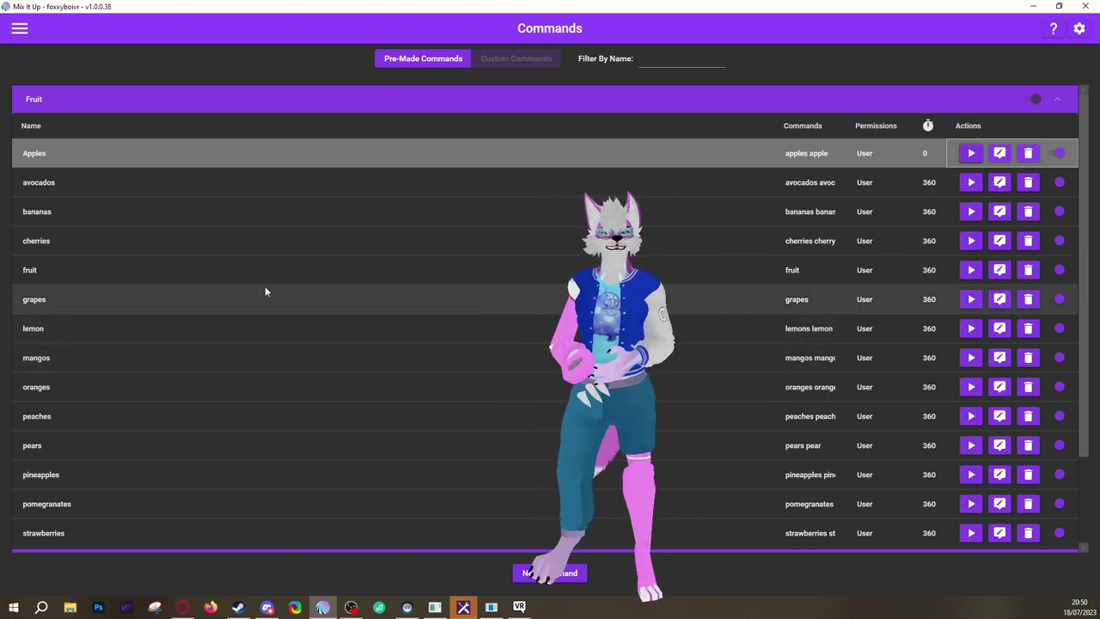
pyautogui.click(22, 162)
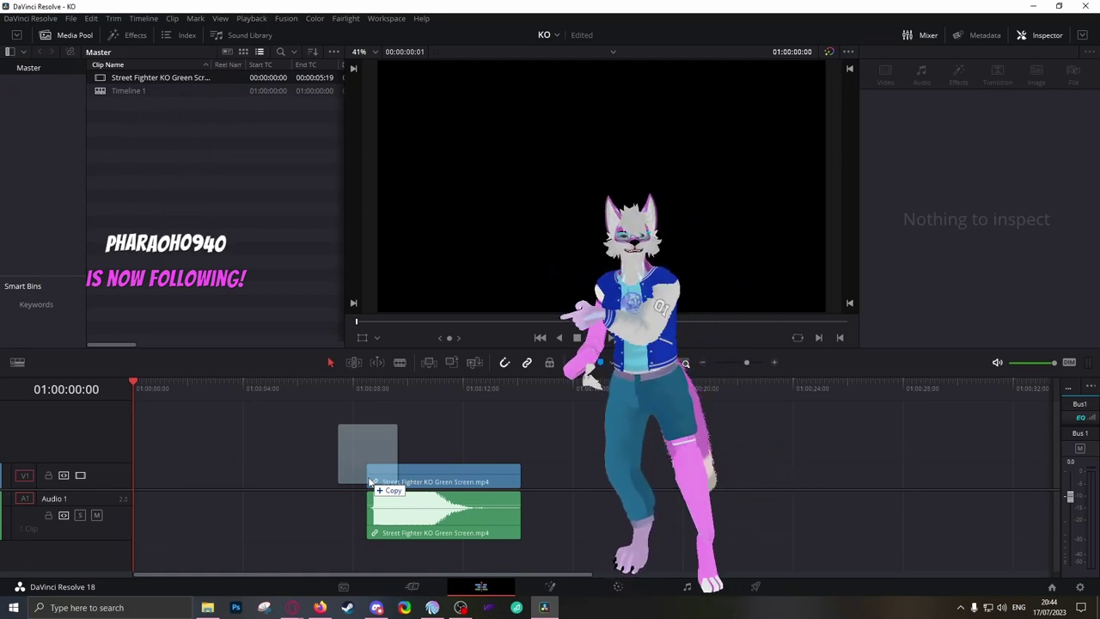
# Place the Street Fighter KO Green Screen clip at the start of the timeline and change the project frame rate to match it
pyautogui.moveTo(369, 481); pyautogui.dragTo(140, 484)
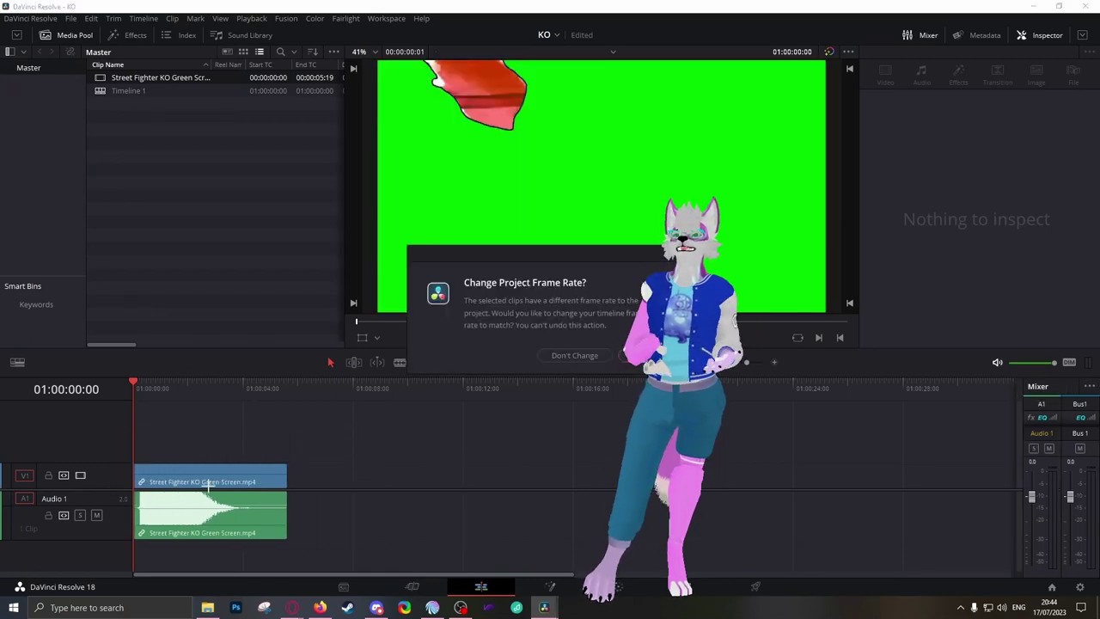
pyautogui.click(643, 356)
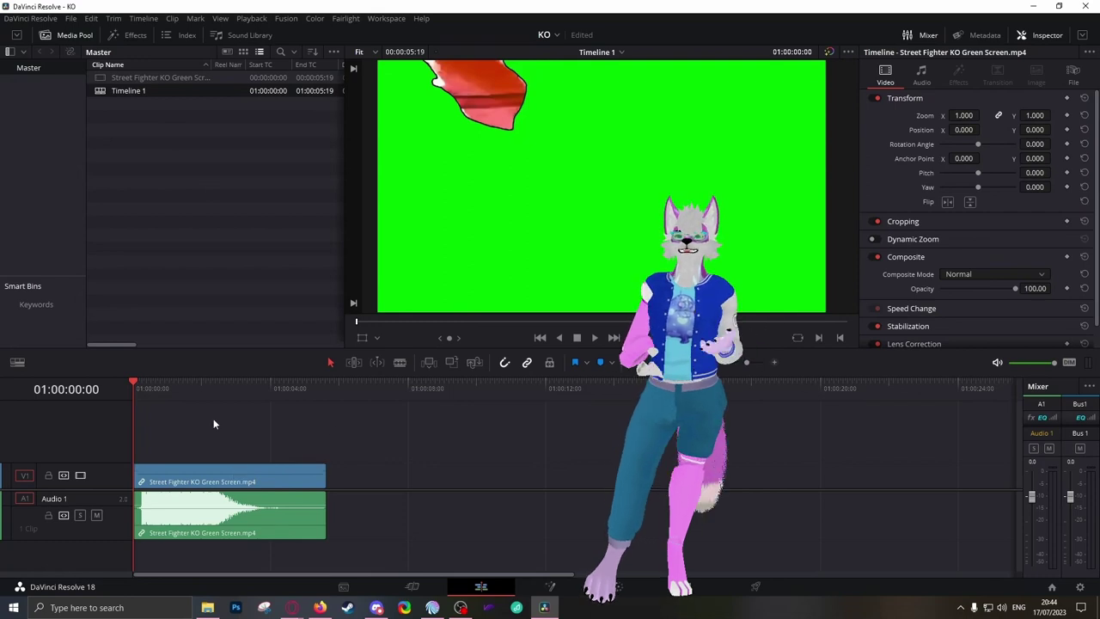
pyautogui.moveTo(170, 390); pyautogui.dragTo(94, 393)
# Lower the KO clip's audio volume to -13.00 and play it from the start to check the level
pyautogui.click(232, 476)
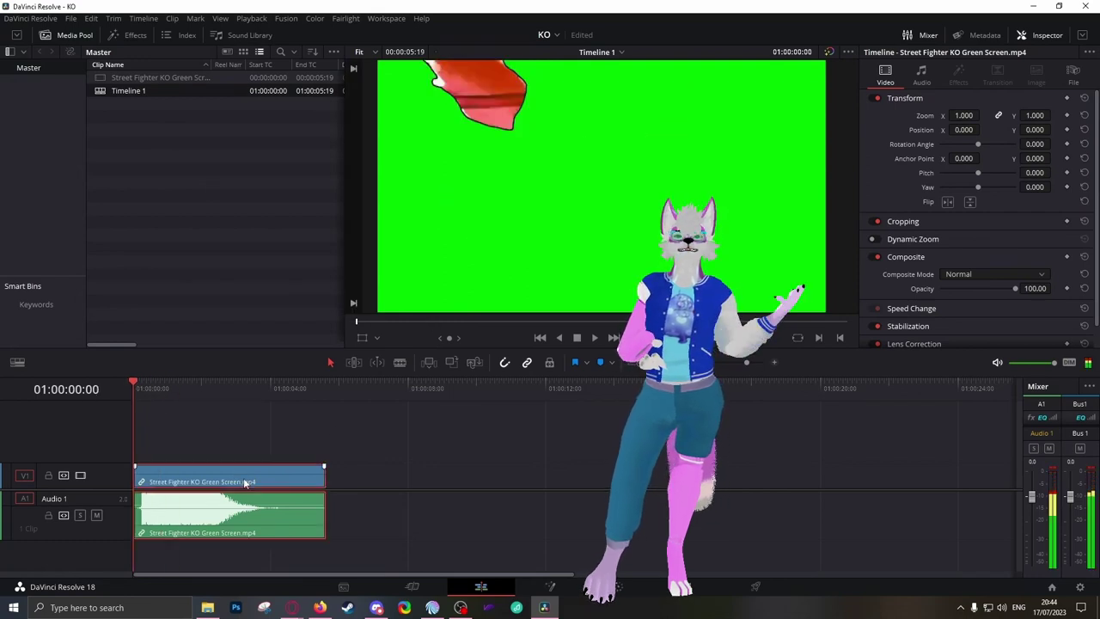
pyautogui.click(921, 76)
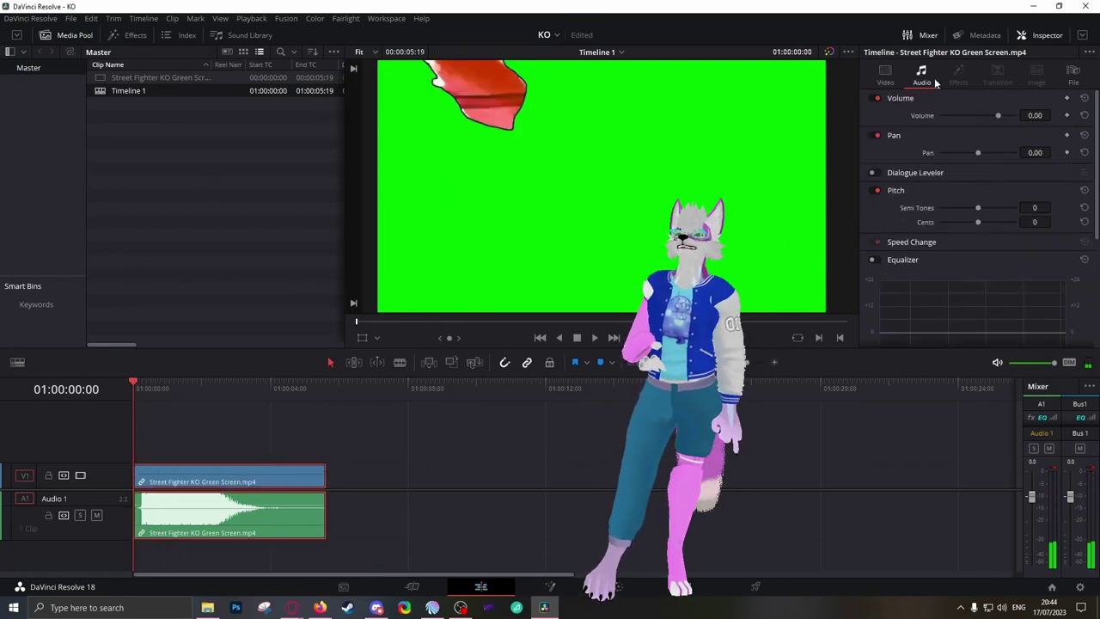
pyautogui.moveTo(1038, 115); pyautogui.dragTo(1018, 115)
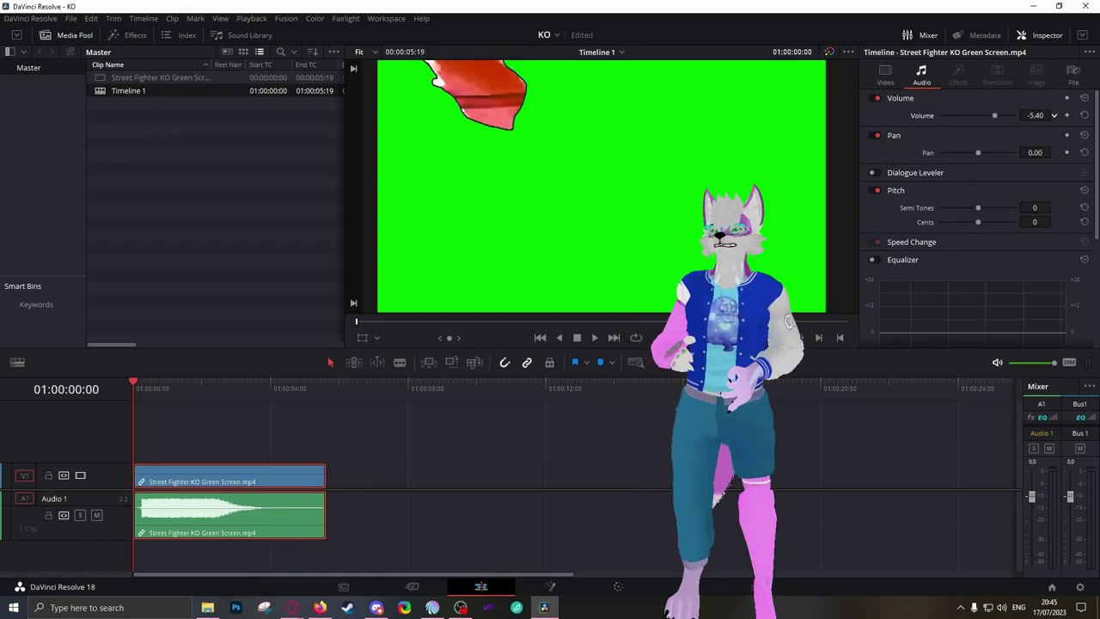
pyautogui.press('space')
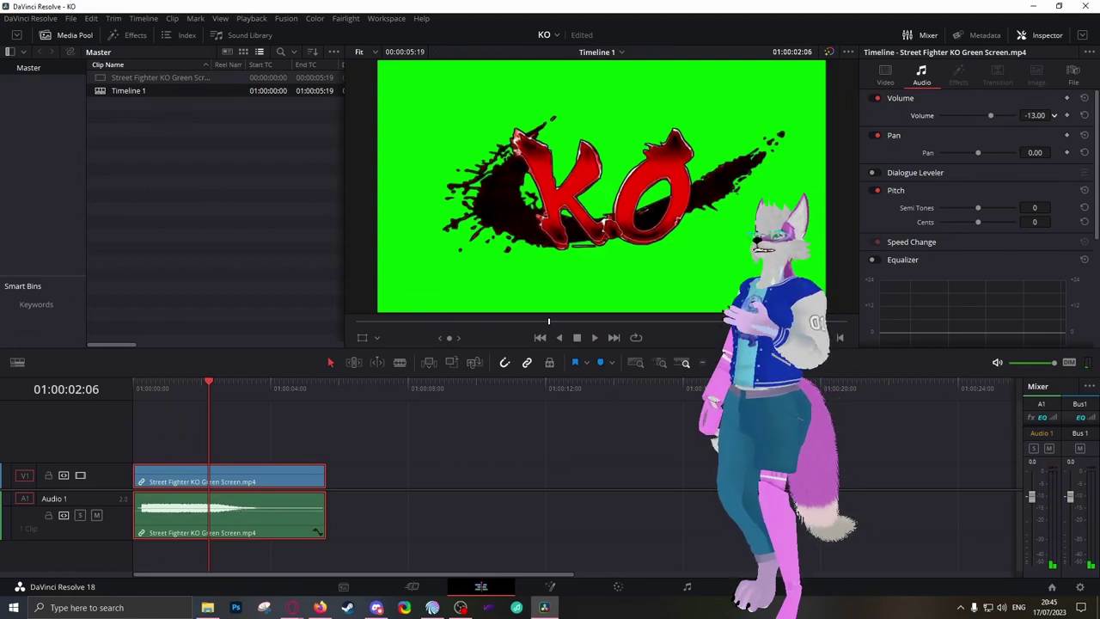
pyautogui.press('Home')
pyautogui.press('space')
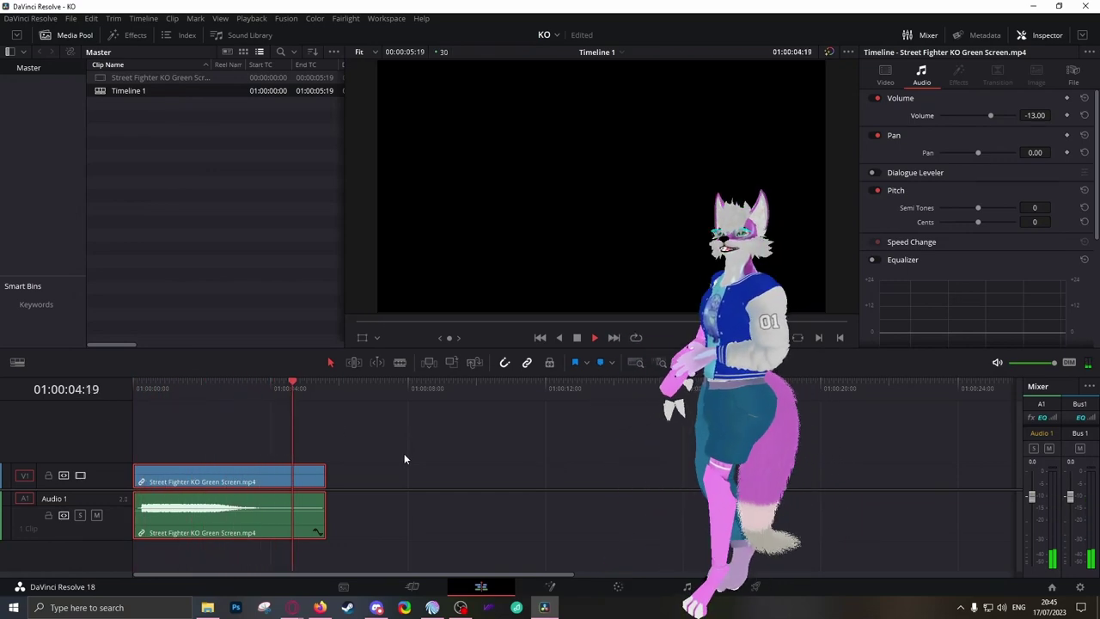
# Find the last KO frame before the picture goes black and trim the clip's end to 01:00:04:18
pyautogui.press('space')
pyautogui.click(282, 396)
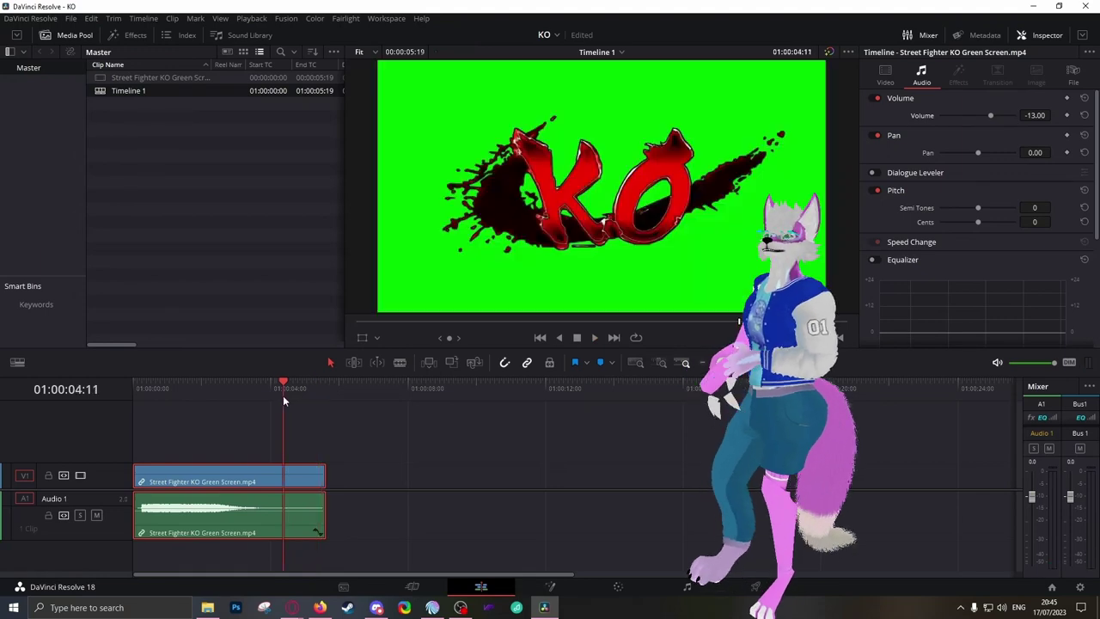
pyautogui.press('space')
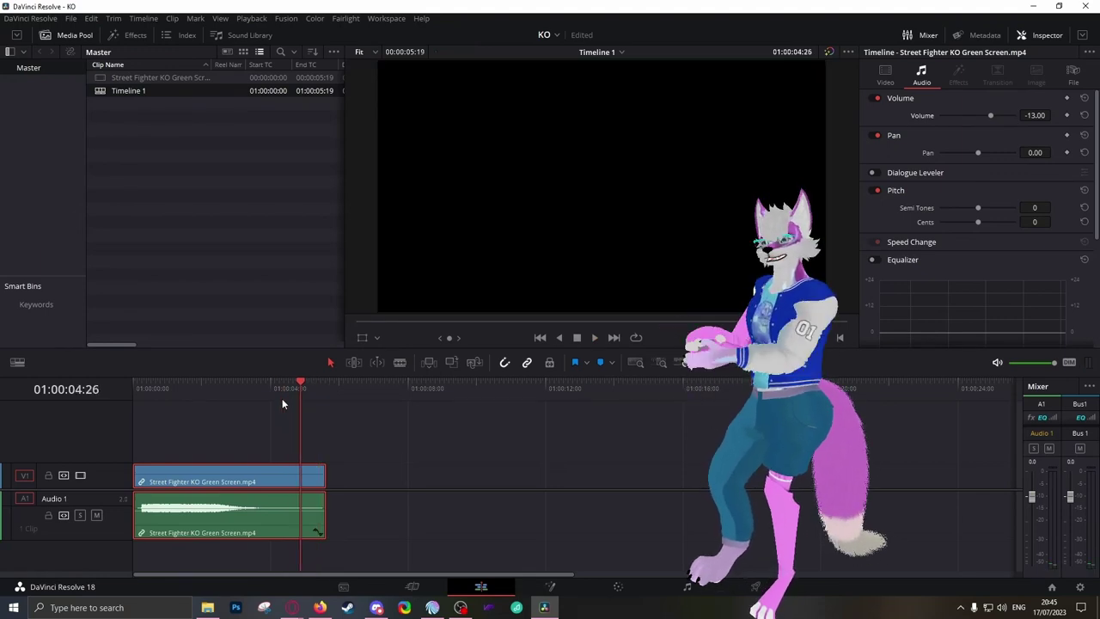
pyautogui.press('Left')
pyautogui.press('Left')
pyautogui.press('Left')
pyautogui.press('Left')
pyautogui.press('Left')
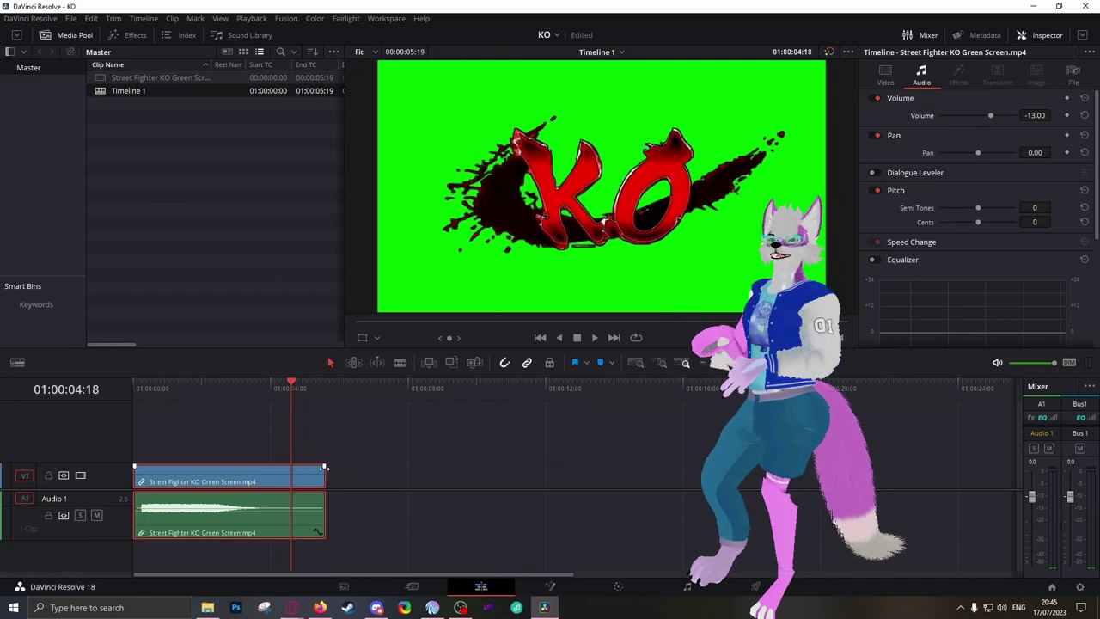
pyautogui.moveTo(325, 473); pyautogui.dragTo(295, 475)
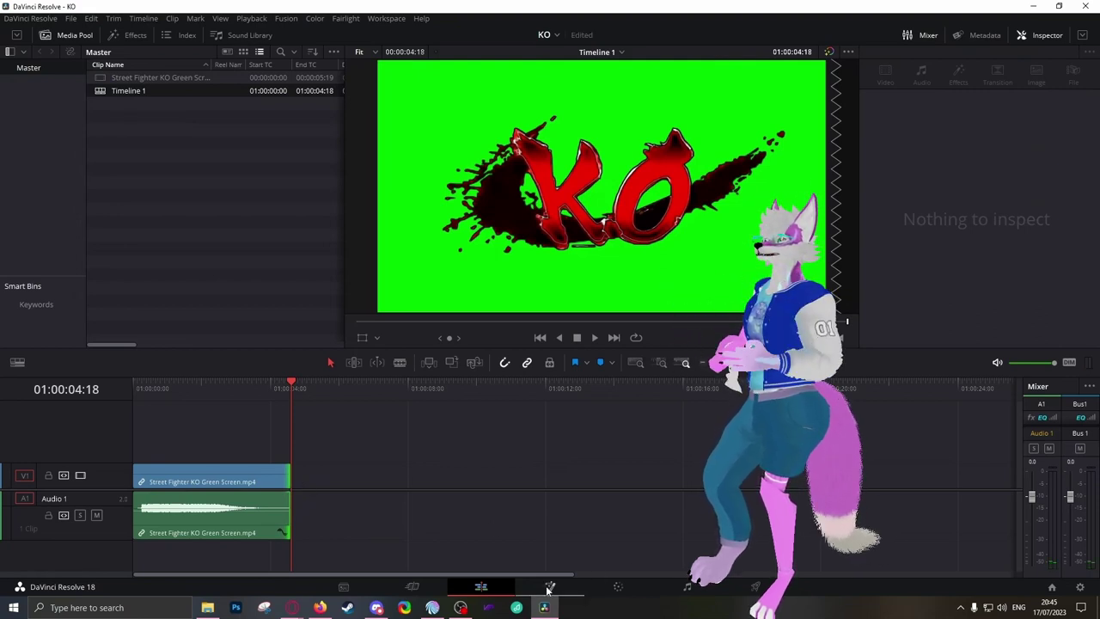
# Open the KO clip in Fusion at 01:00:03:04 and add a Delta Keyer node between MediaIn1 and MediaOut1
pyautogui.click(240, 388)
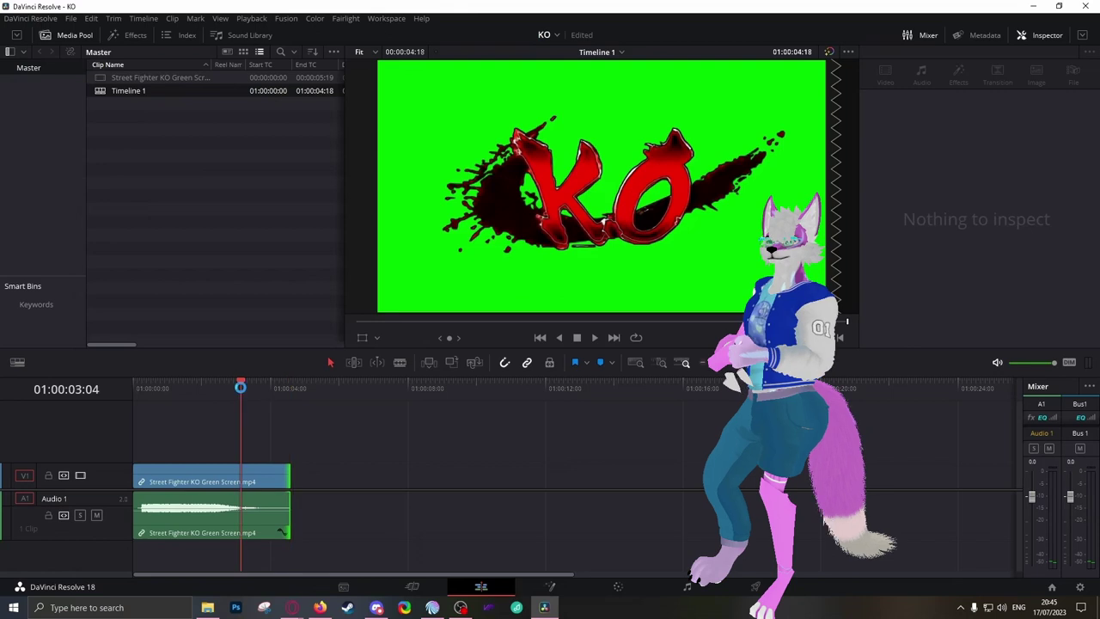
pyautogui.click(550, 586)
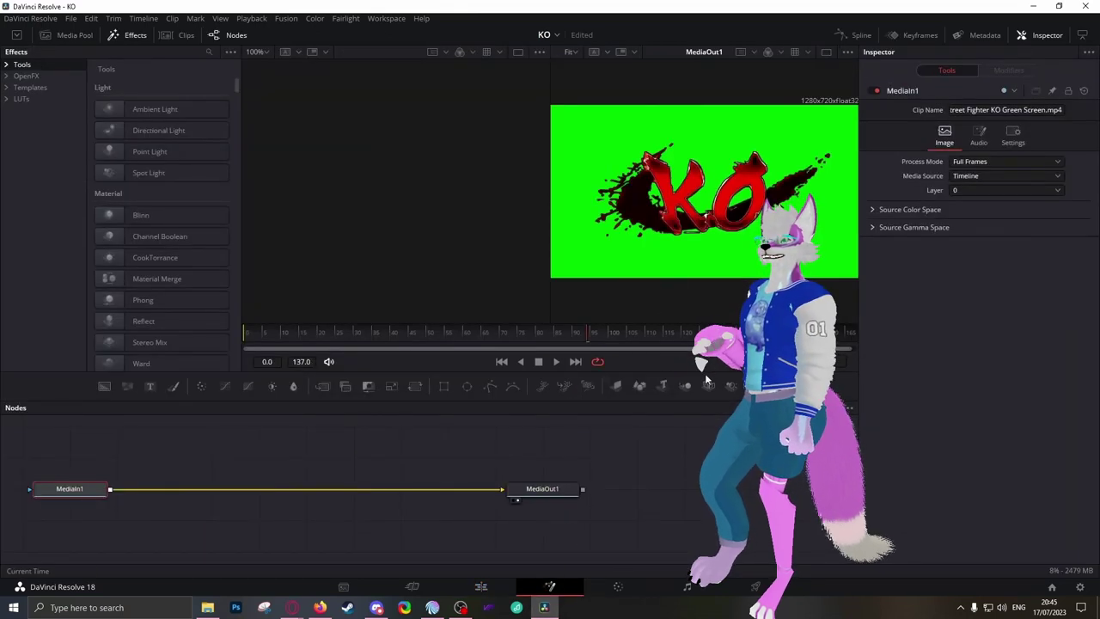
pyautogui.hotkey('shift', 'space')
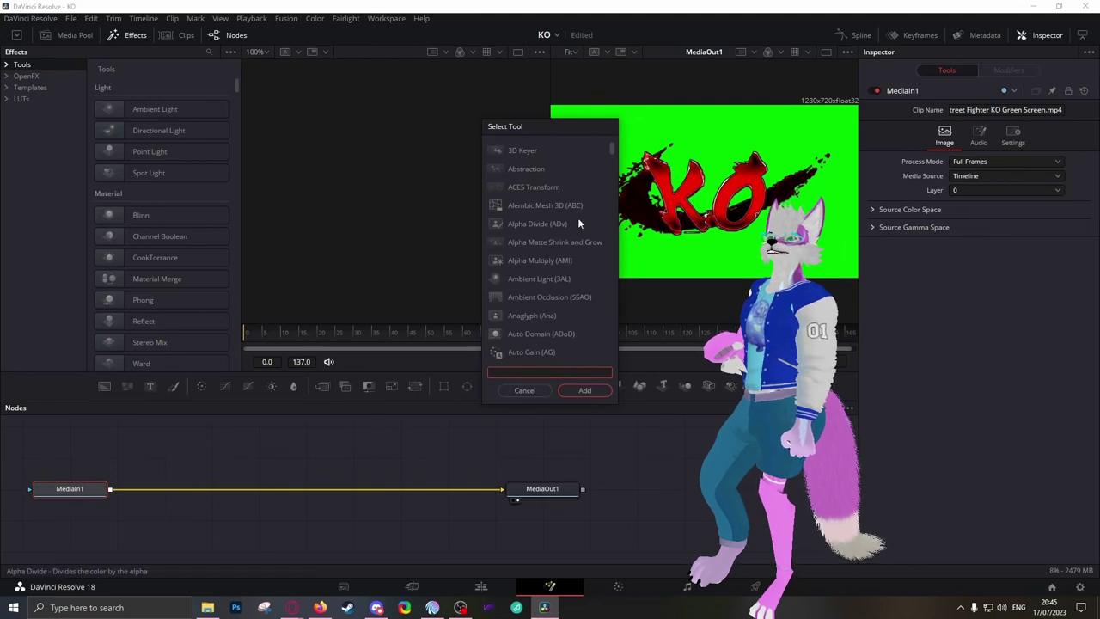
pyautogui.write('de')
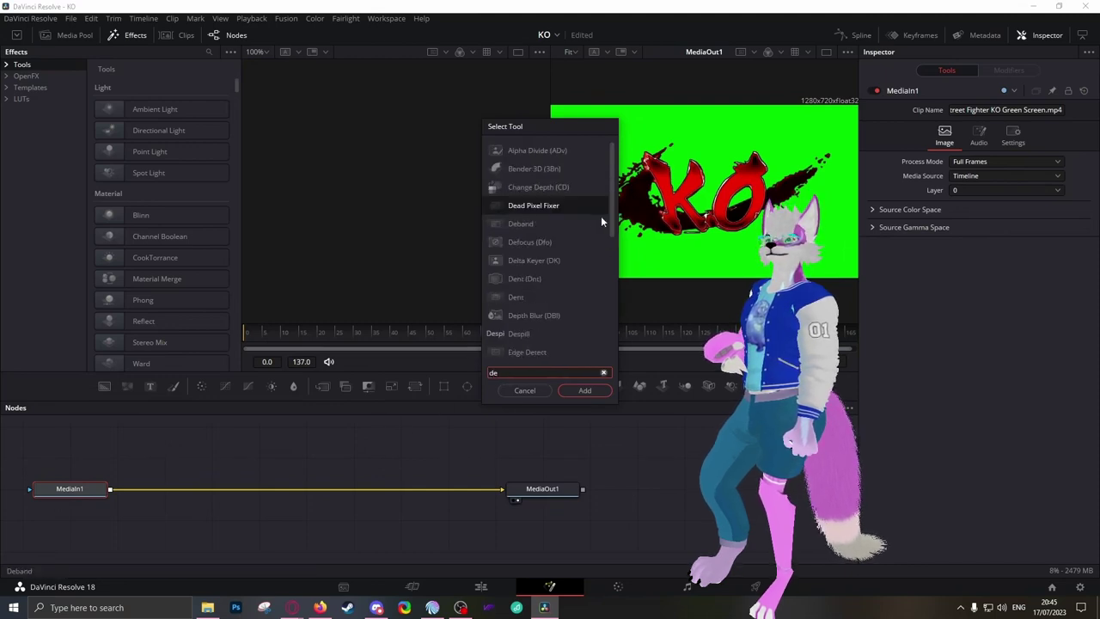
pyautogui.write('lta Keyer')
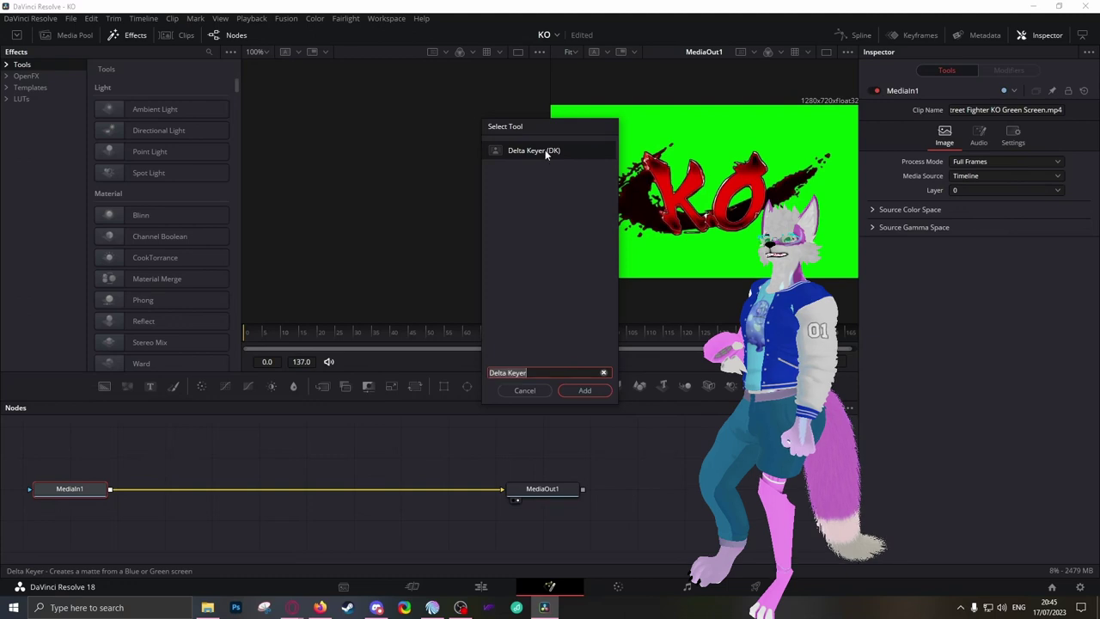
pyautogui.click(566, 391)
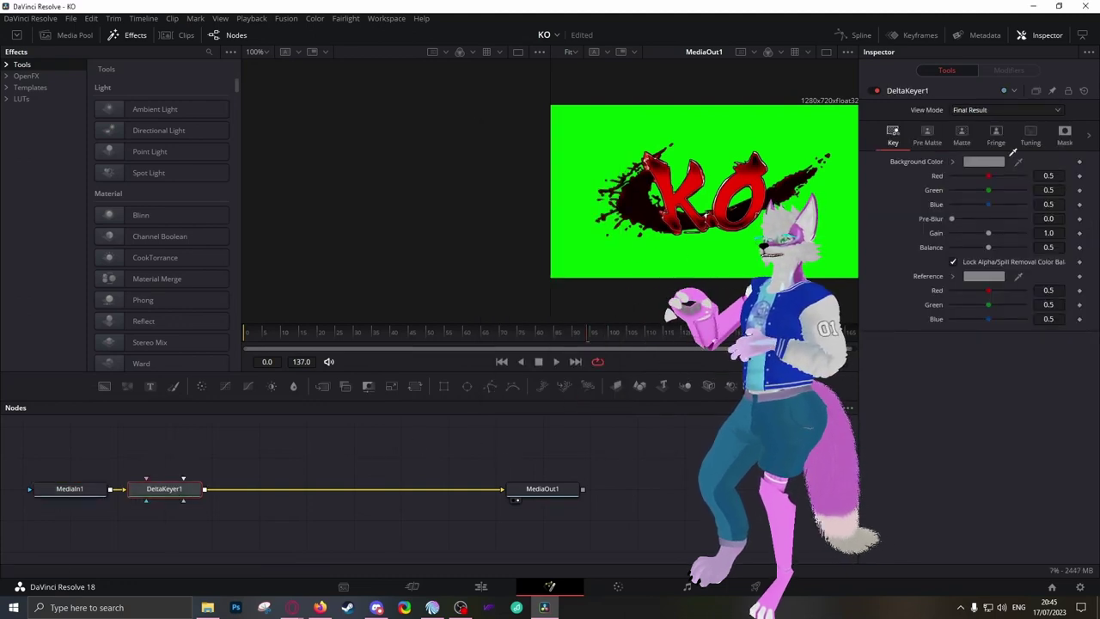
# Sample the green backdrop as the Delta Keyer's background color, and set its Balance to 1.0 and Gain to 1.0
pyautogui.moveTo(1019, 161); pyautogui.dragTo(821, 130)
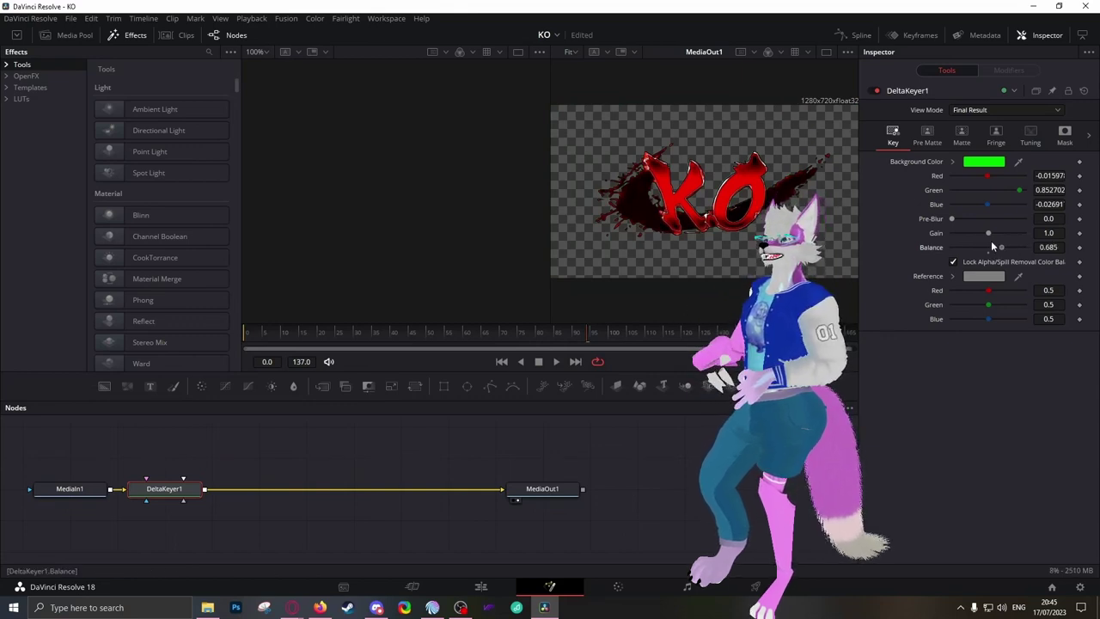
pyautogui.moveTo(992, 247)
pyautogui.mouseDown()
pyautogui.moveTo(927, 243)
pyautogui.moveTo(970, 247)
pyautogui.mouseUp()
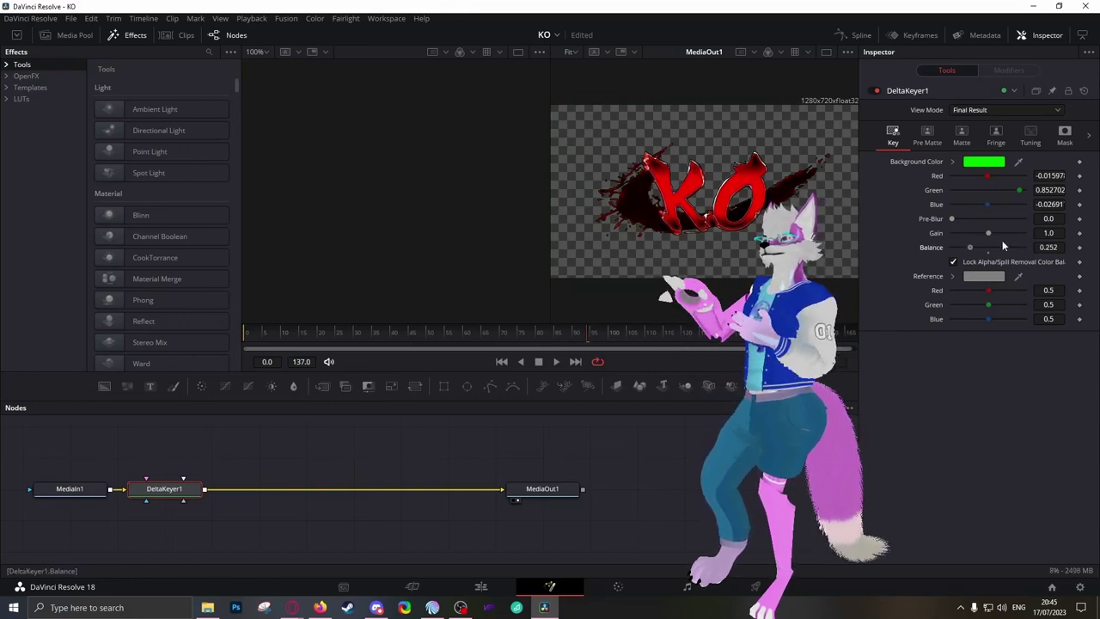
pyautogui.moveTo(991, 234)
pyautogui.mouseDown()
pyautogui.moveTo(937, 240)
pyautogui.moveTo(997, 236)
pyautogui.mouseUp()
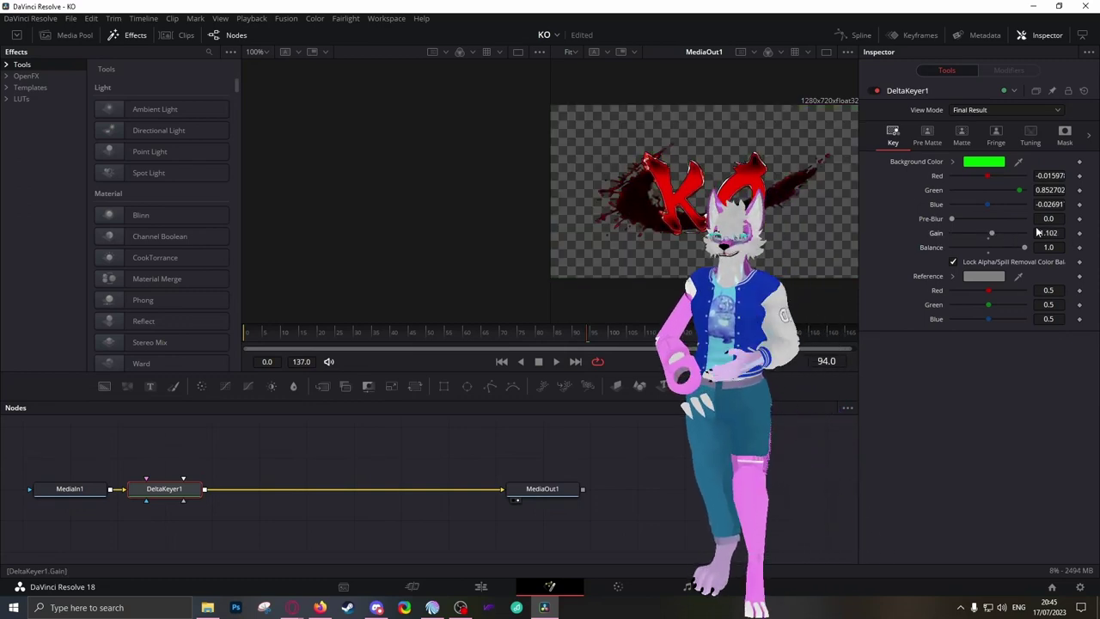
pyautogui.write('0')
pyautogui.press('Tab')
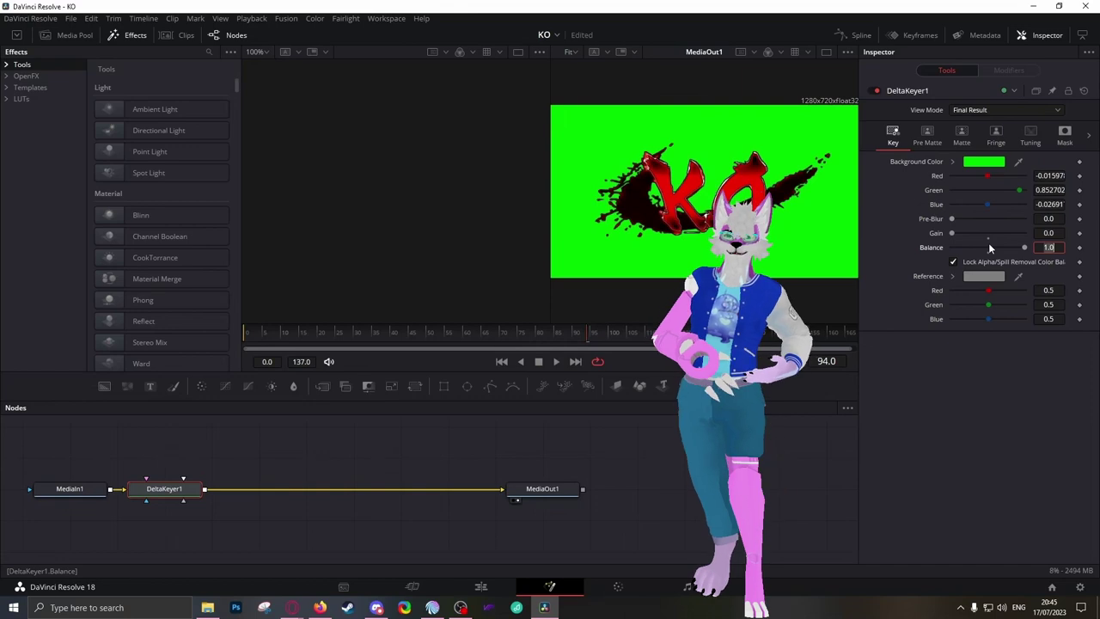
pyautogui.click(1056, 233)
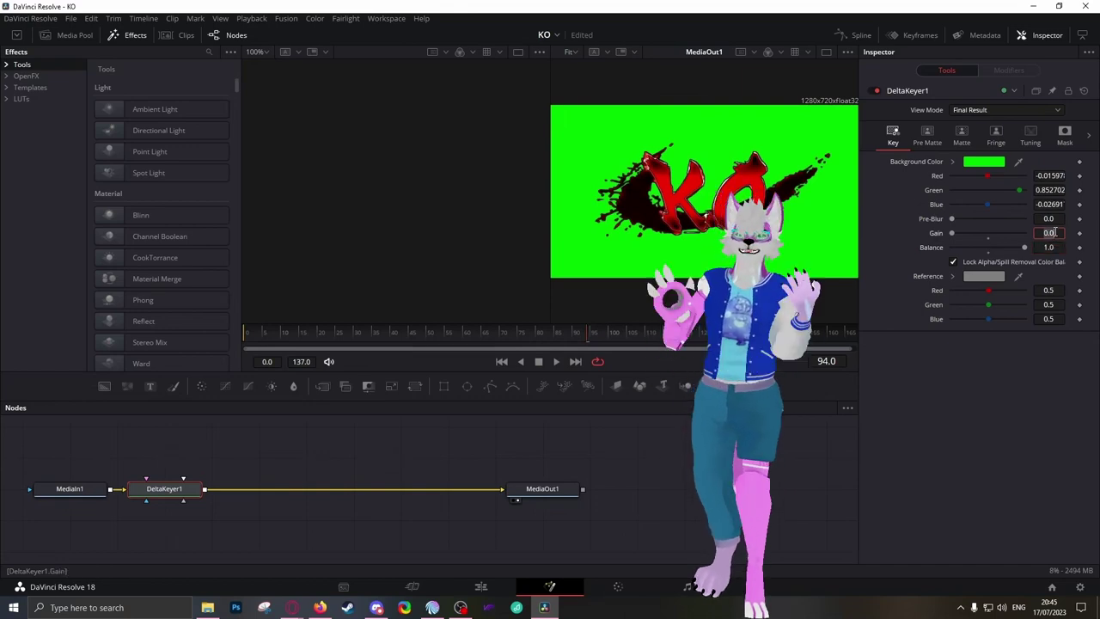
pyautogui.write('1')
pyautogui.press('Tab')
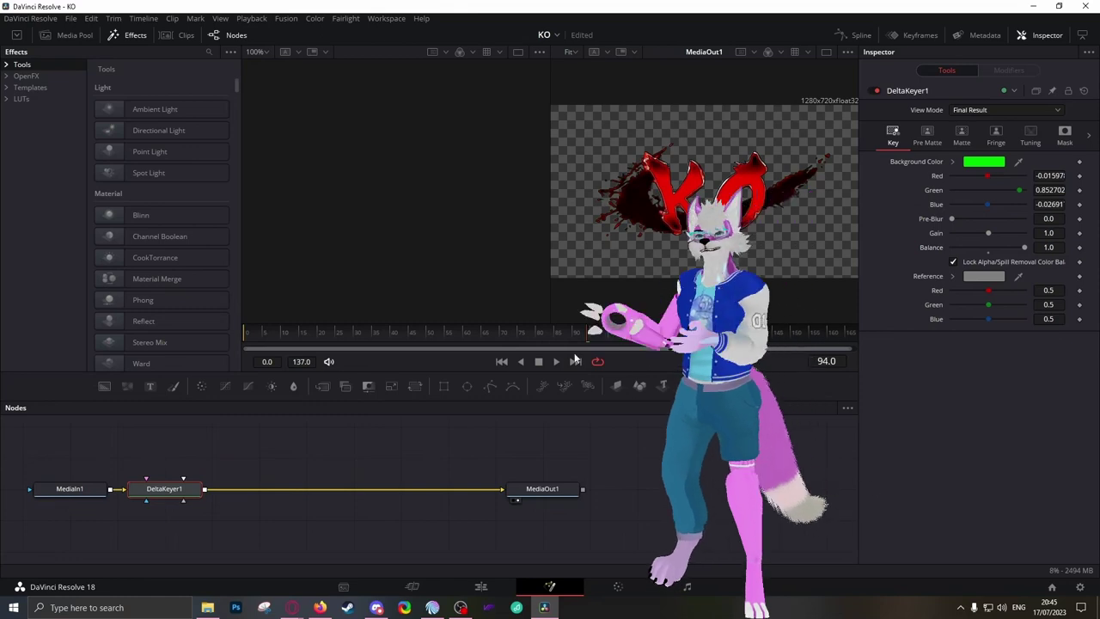
# Return to the Edit page, move the keyed clip to V2, and preview it over a Four Color Gradient generator placed on V1
pyautogui.click(482, 586)
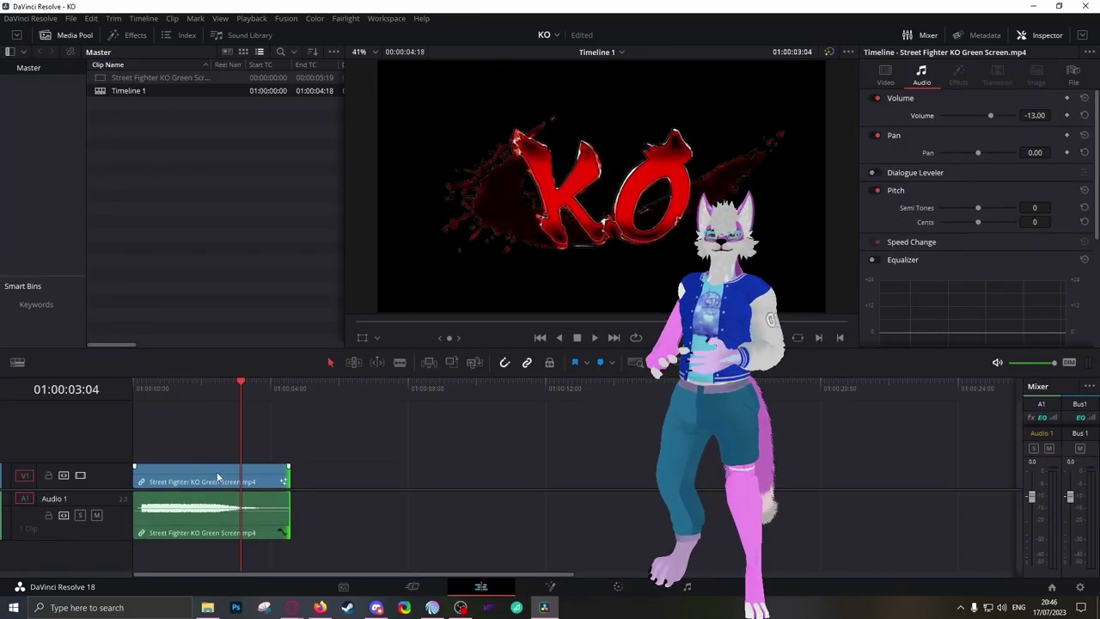
pyautogui.moveTo(218, 477); pyautogui.dragTo(218, 452)
pyautogui.click(121, 35)
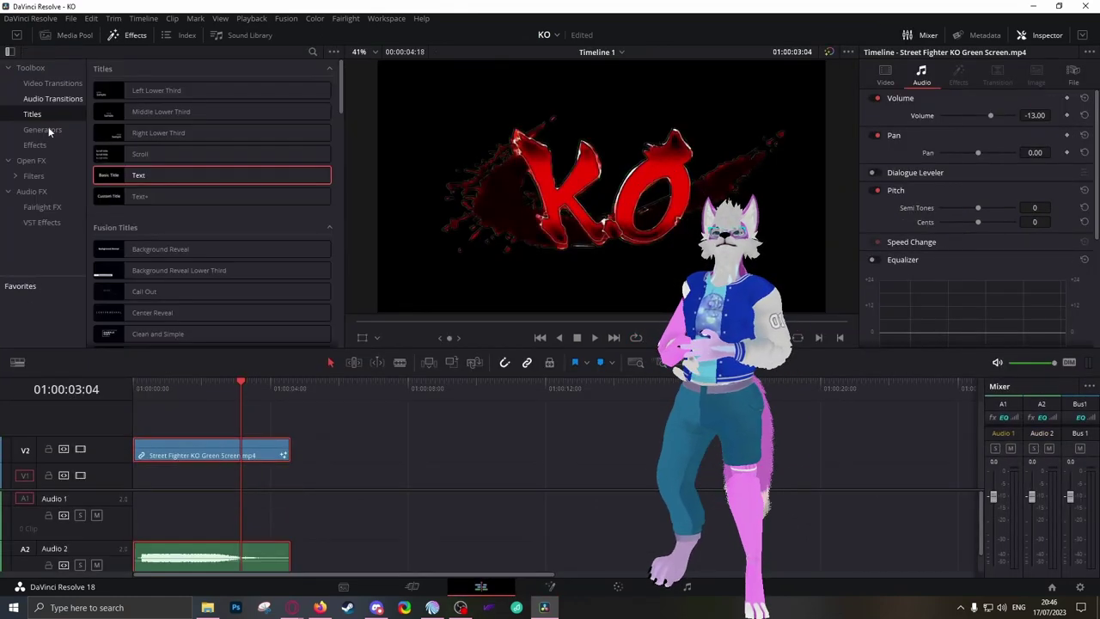
pyautogui.click(47, 130)
pyautogui.moveTo(172, 217); pyautogui.dragTo(142, 490)
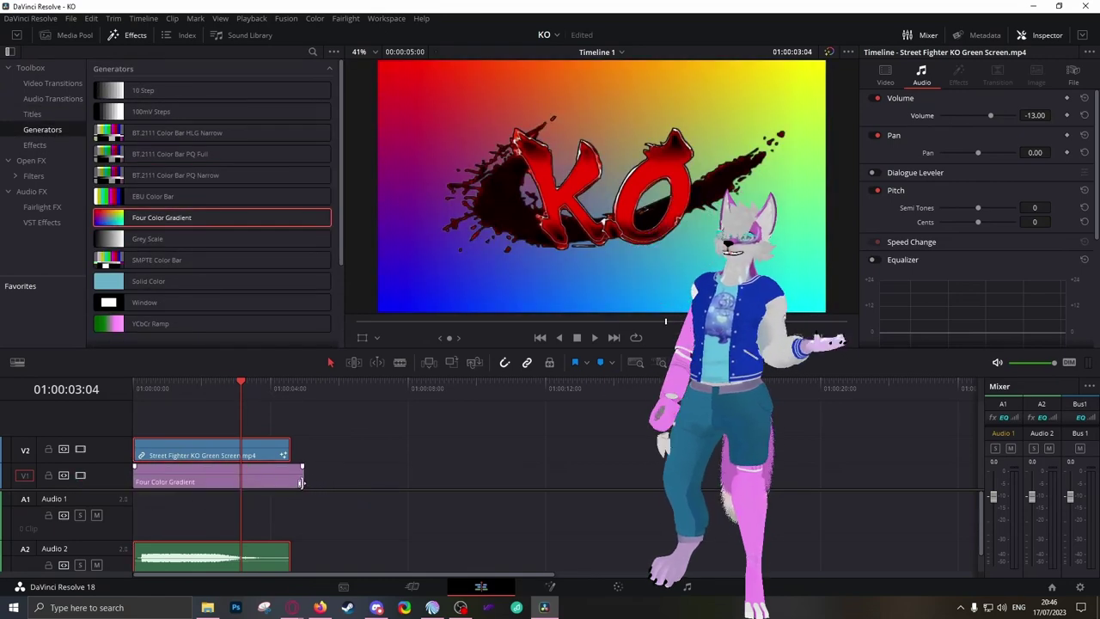
pyautogui.click(216, 385)
pyautogui.moveTo(215, 385); pyautogui.dragTo(253, 391)
# Delete the Four Color Gradient from V1 and move the keyed KO clip with its audio back to the first tracks
pyautogui.click(221, 484)
pyautogui.press('Delete')
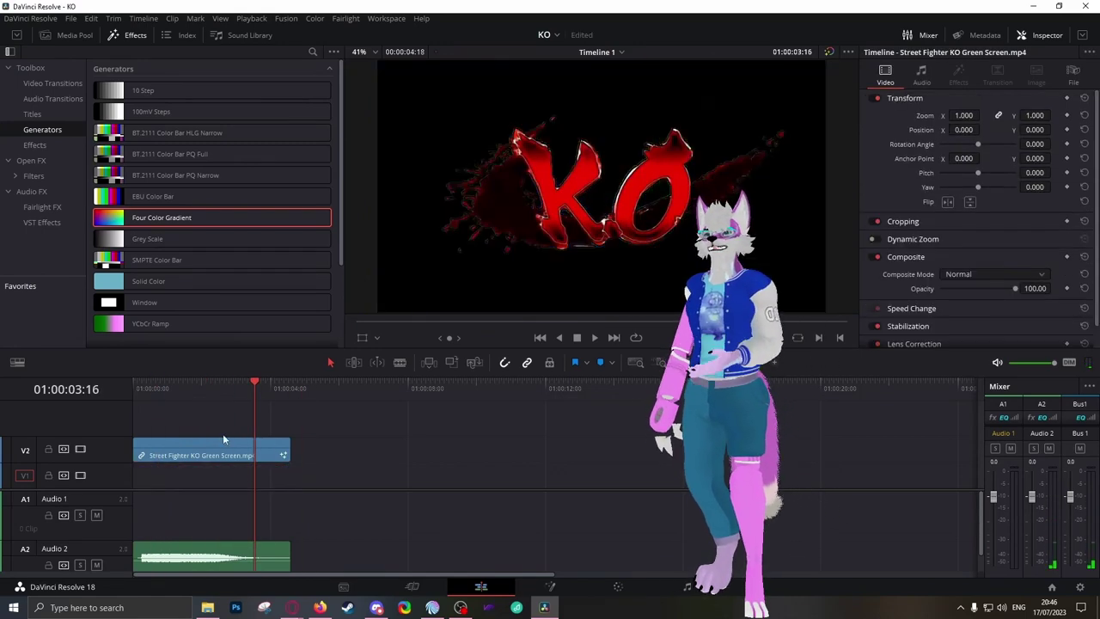
pyautogui.moveTo(224, 440); pyautogui.dragTo(189, 480)
# Convert the keyed KO clip into a new compound clip with the default settings
pyautogui.rightClick(191, 480)
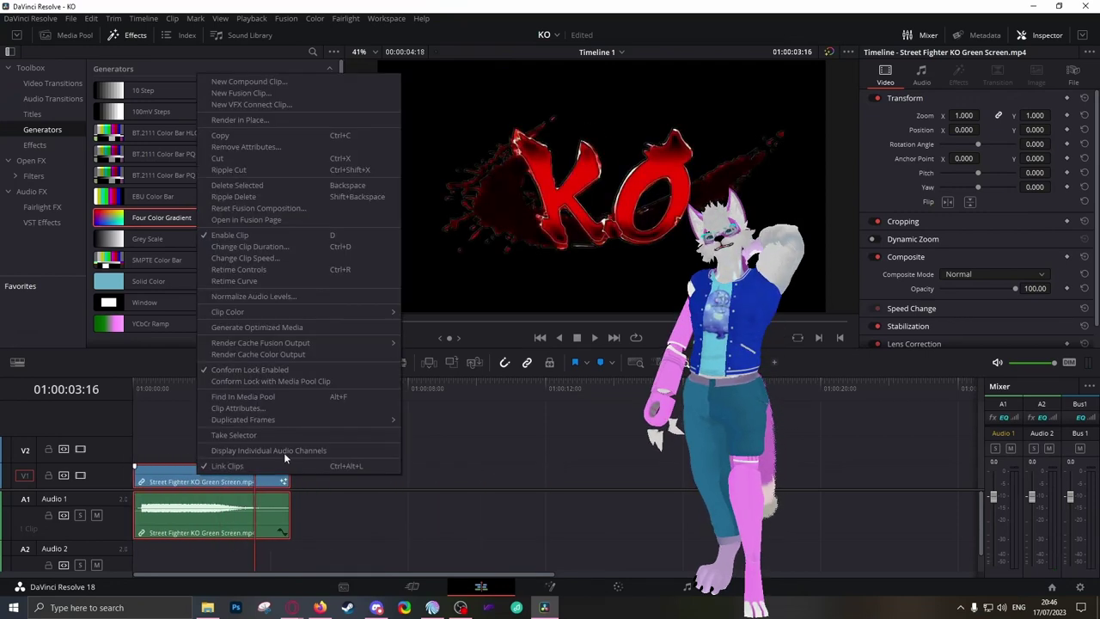
pyautogui.click(256, 82)
pyautogui.click(630, 334)
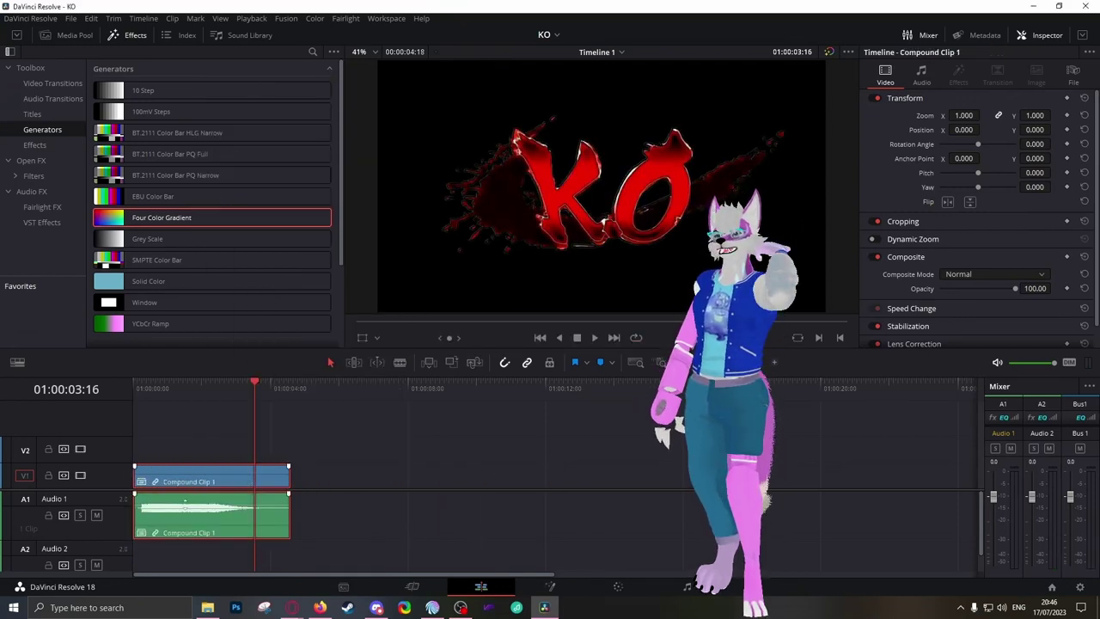
# On the Deliver page, name the export KO, set the Desktop as its location, and choose to render individual clips
pyautogui.moveTo(150, 389); pyautogui.dragTo(303, 400)
pyautogui.click(754, 587)
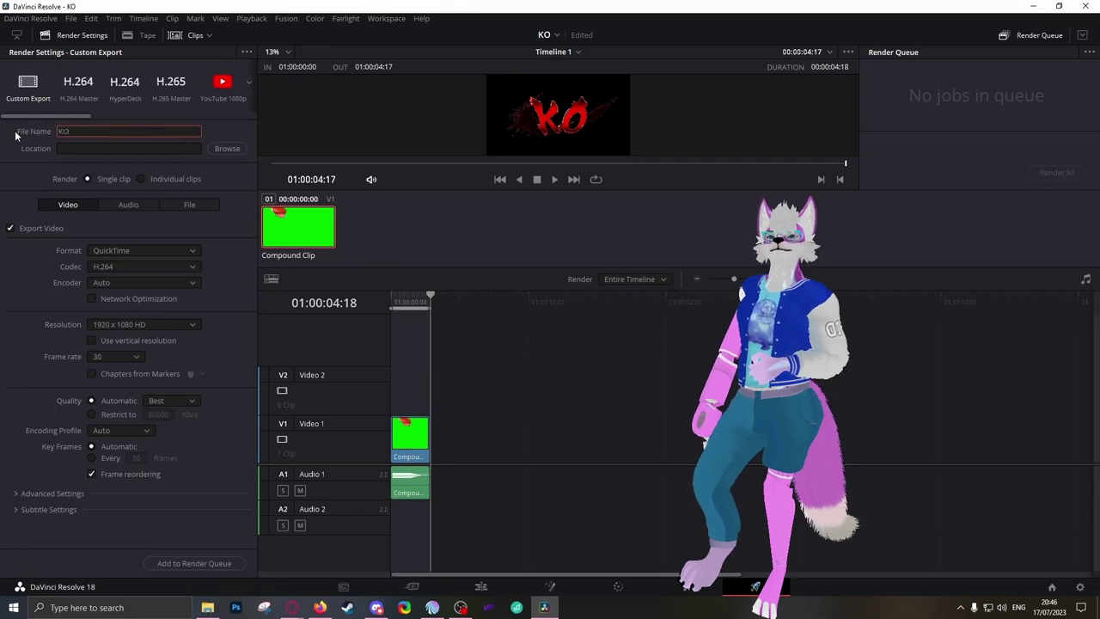
pyautogui.click(224, 154)
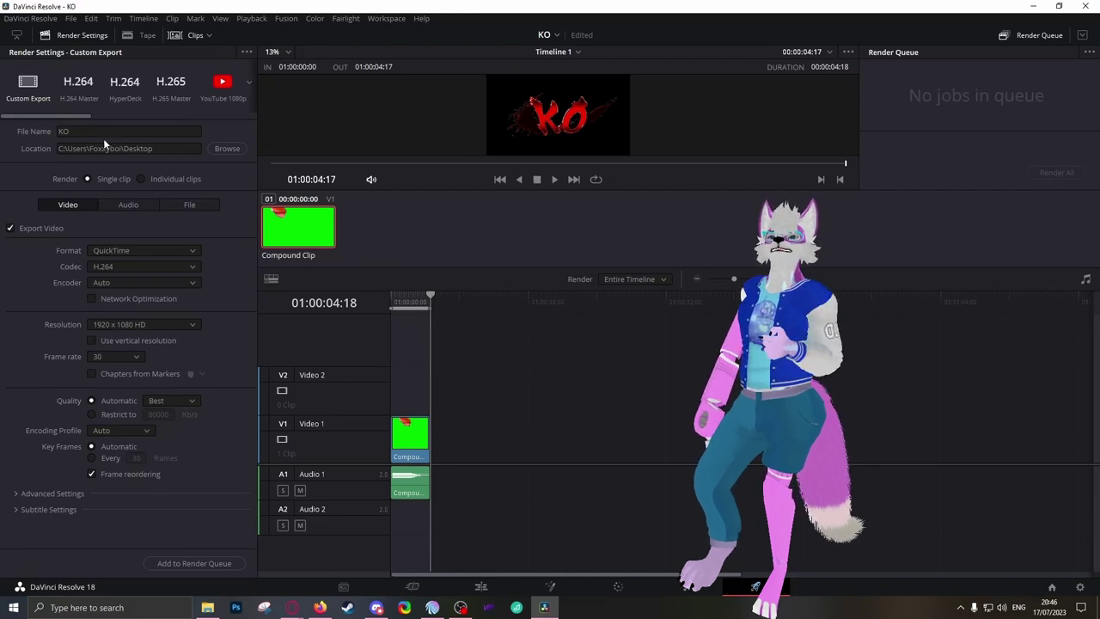
pyautogui.click(141, 180)
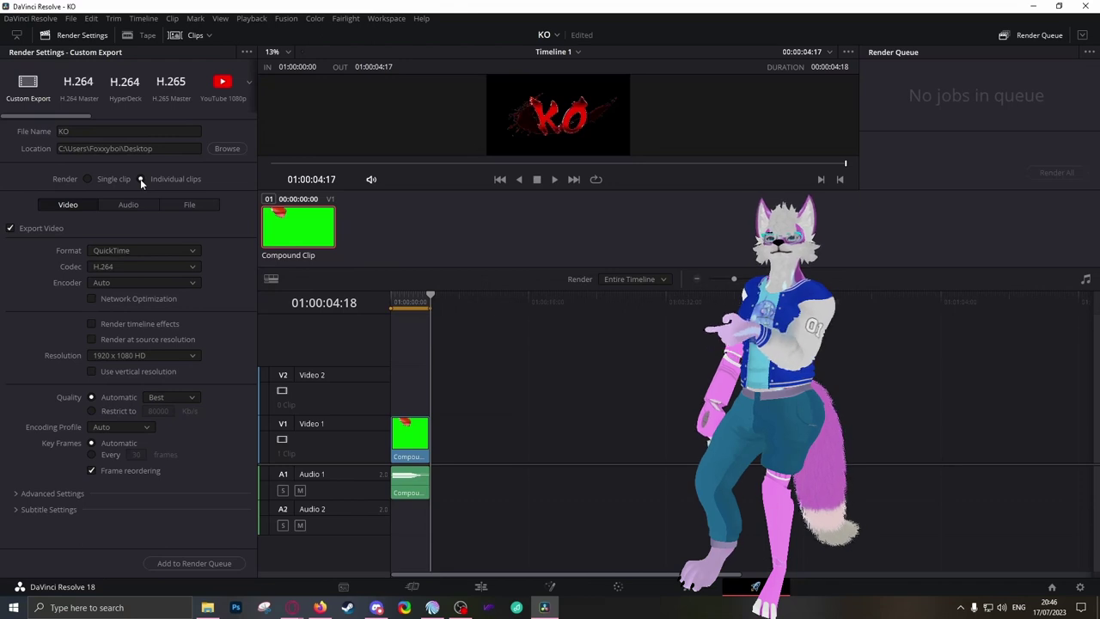
# Set the export to QuickTime format with the GoPro CineForm codec, RGB 16-bit type, and Export Alpha enabled
pyautogui.click(124, 249)
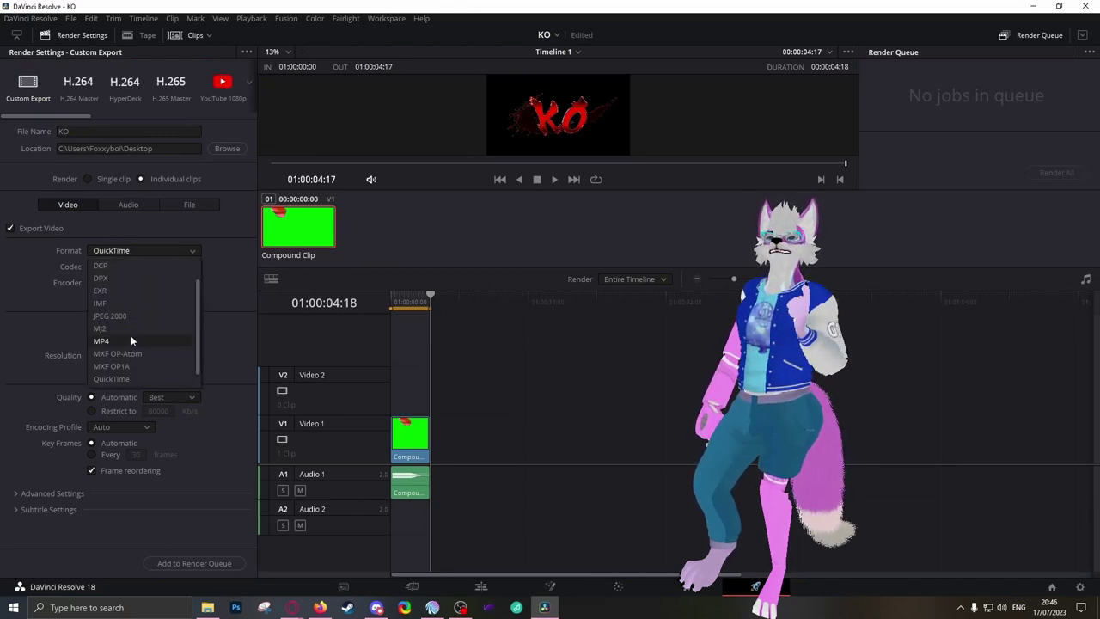
pyautogui.scroll(-1, 133, 336)
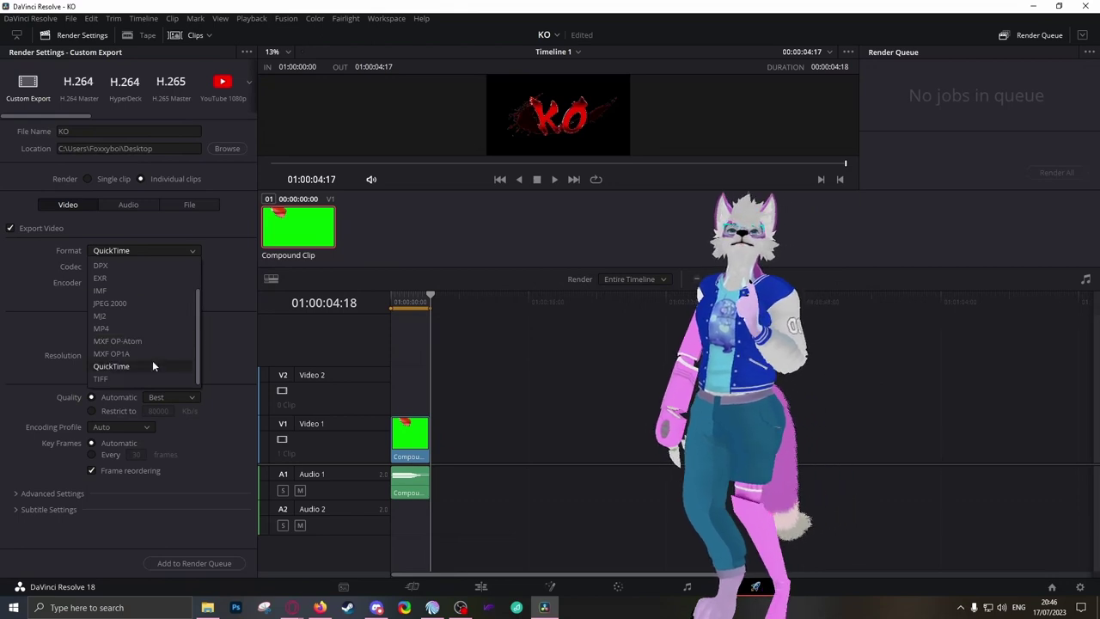
pyautogui.click(153, 364)
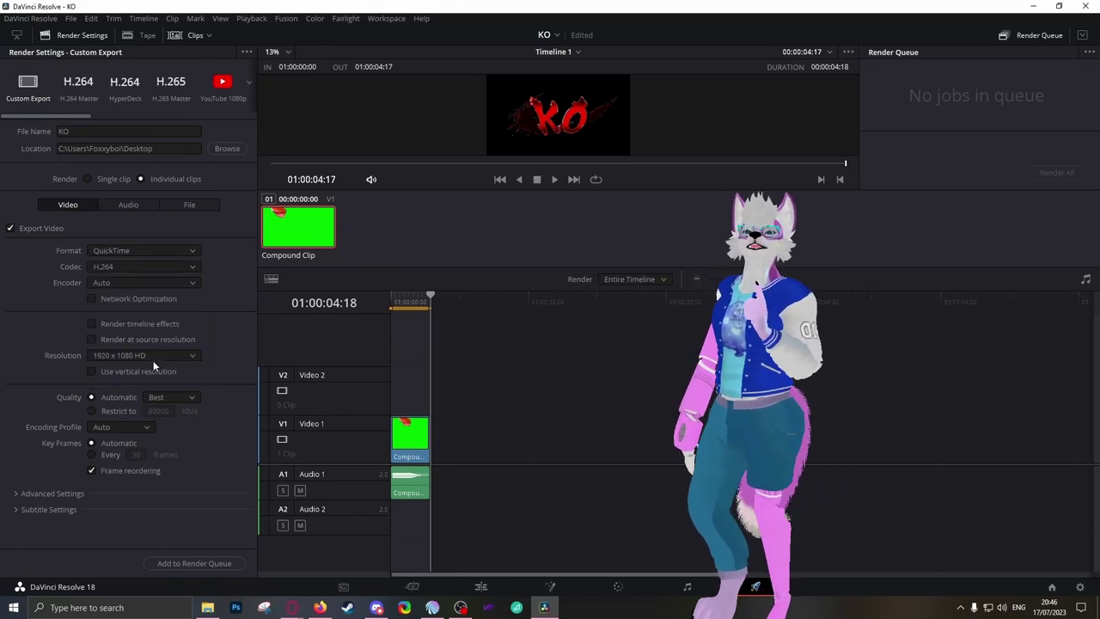
pyautogui.click(161, 270)
pyautogui.click(146, 307)
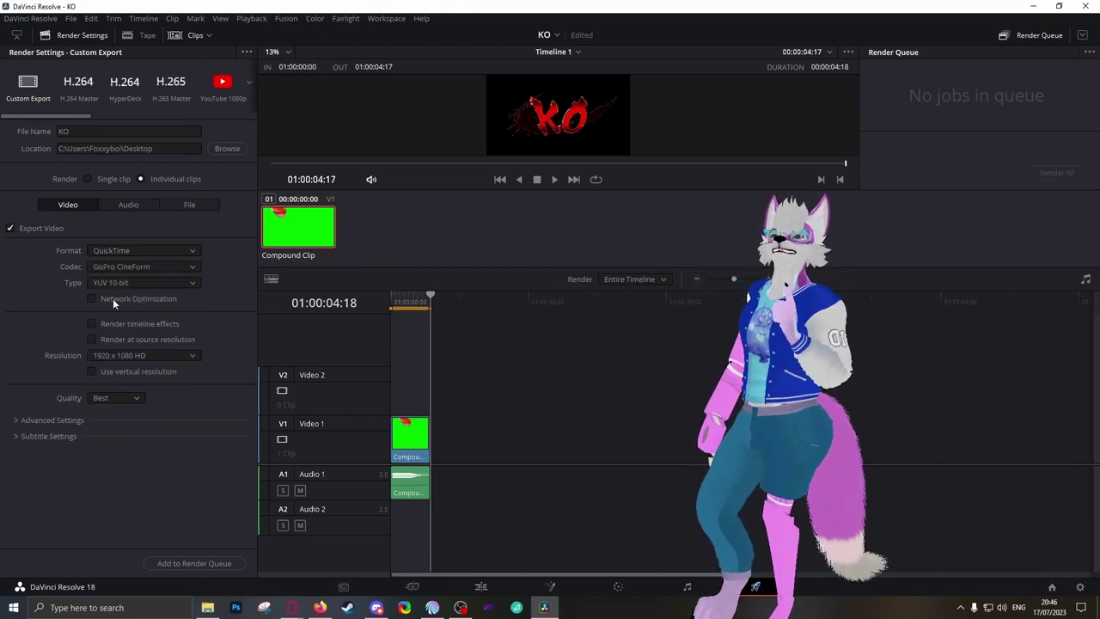
pyautogui.click(121, 297)
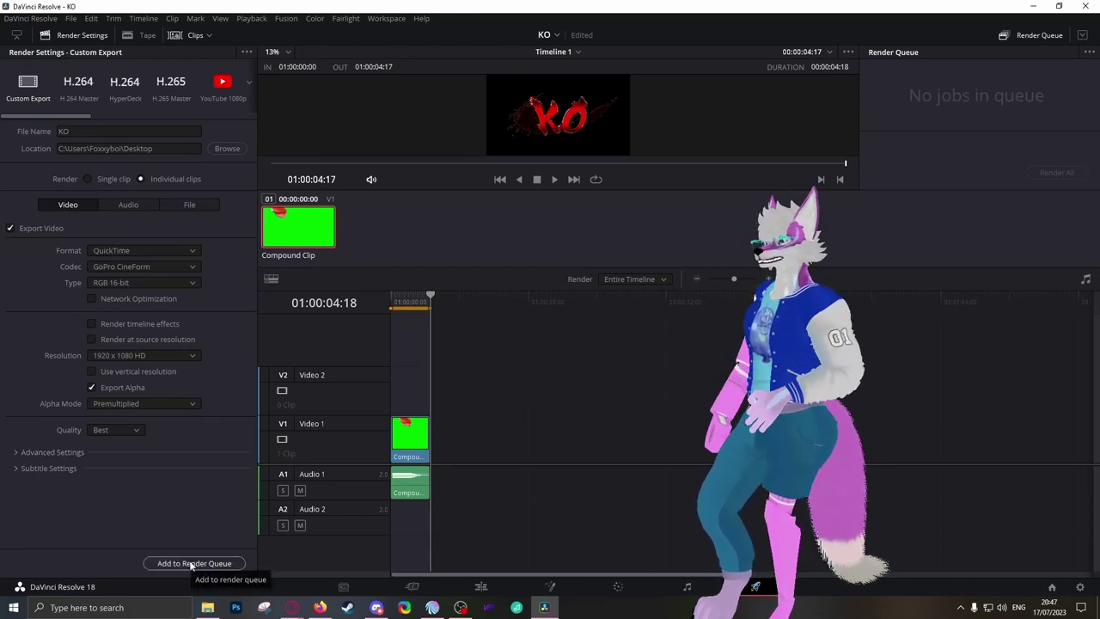
# Return the playhead to the timeline's start, add the KO export to the render queue, and render it
pyautogui.moveTo(411, 296); pyautogui.dragTo(357, 292)
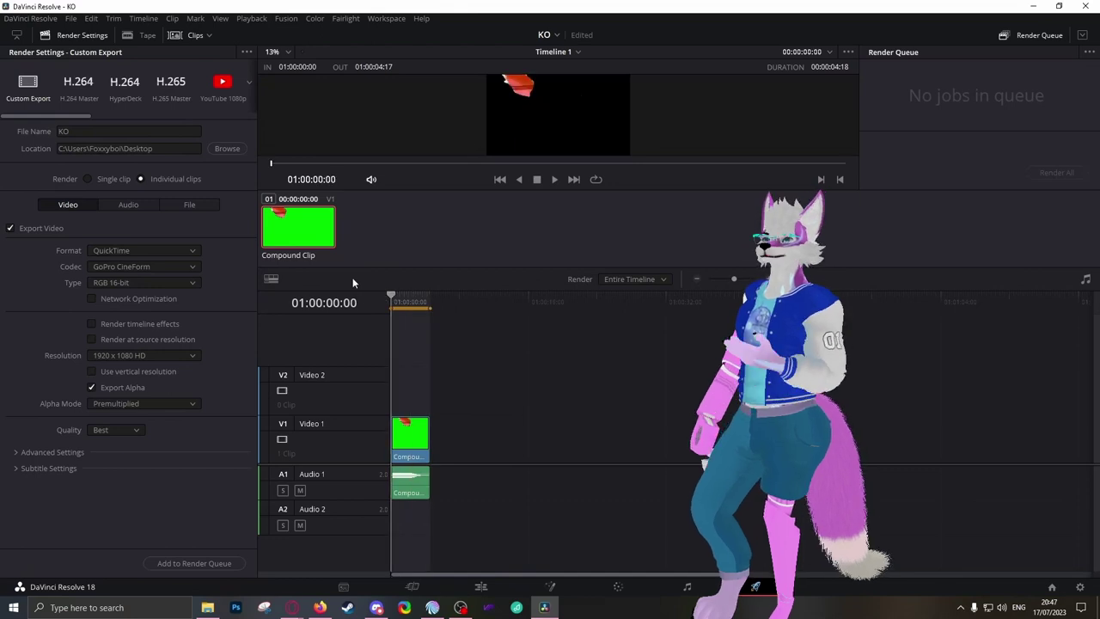
pyautogui.click(197, 18)
pyautogui.click(204, 19)
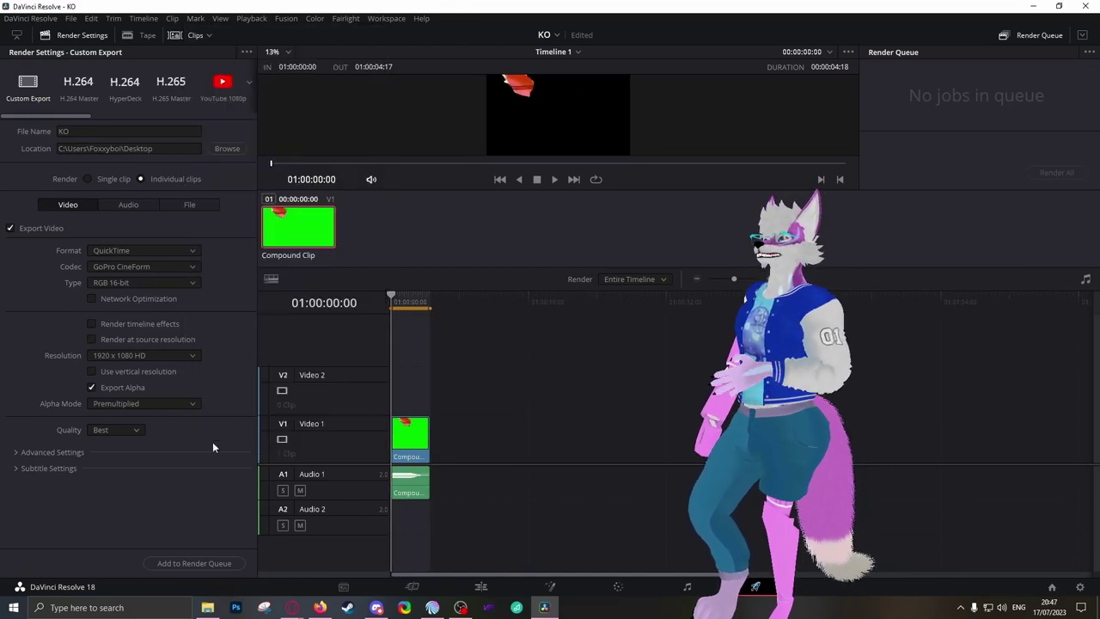
pyautogui.click(195, 564)
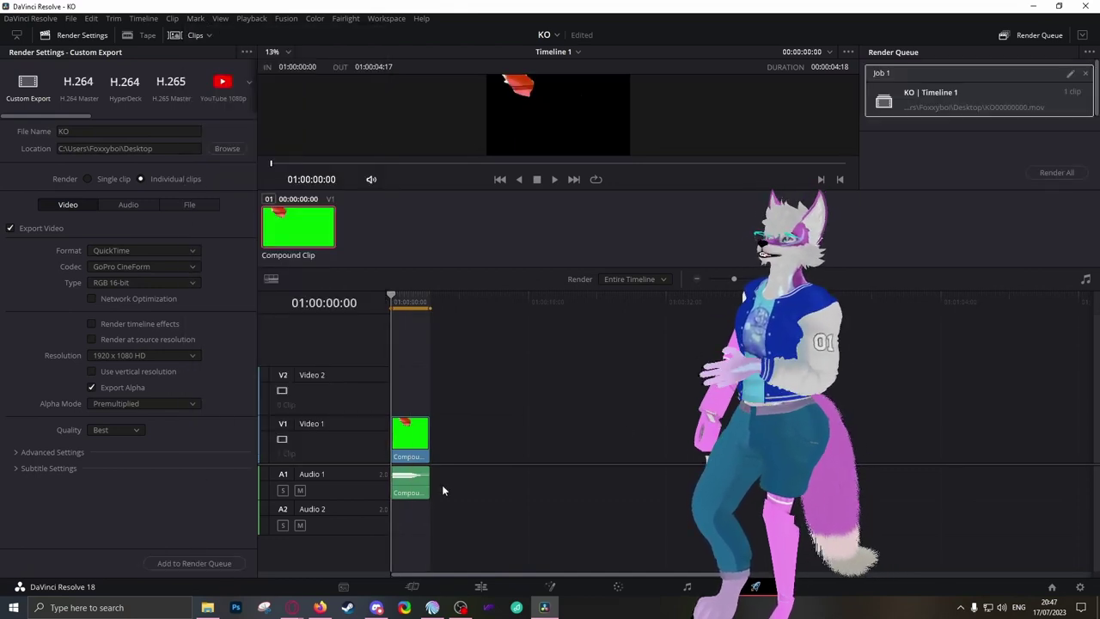
pyautogui.click(1056, 172)
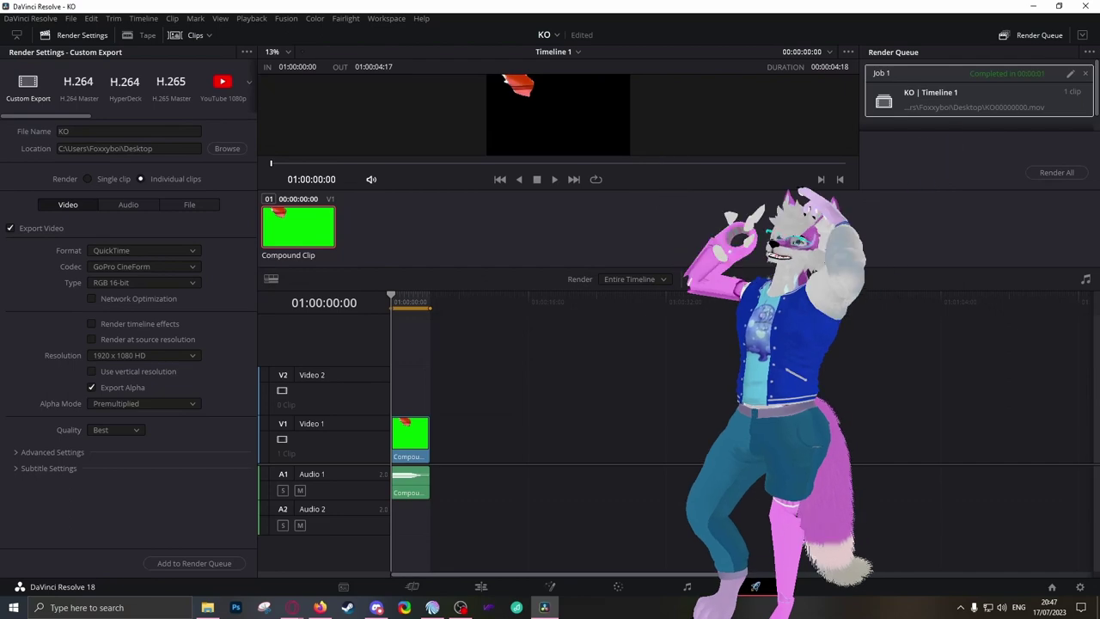
# Minimize DaVinci Resolve, switch to ShareX, and open its Video converter tool
pyautogui.click(1035, 6)
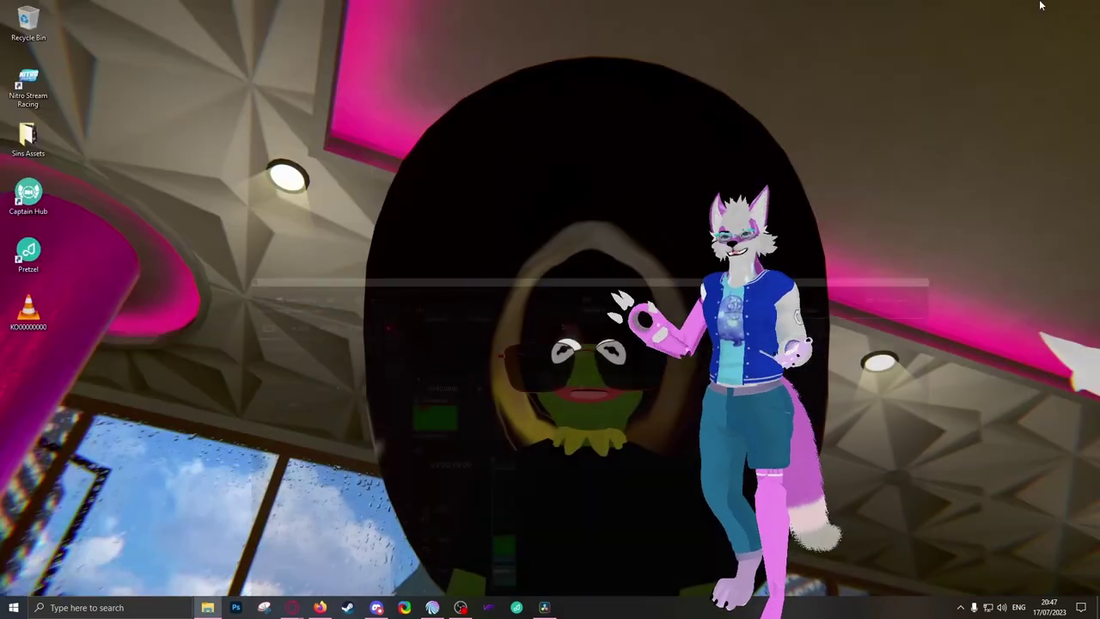
pyautogui.click(415, 608)
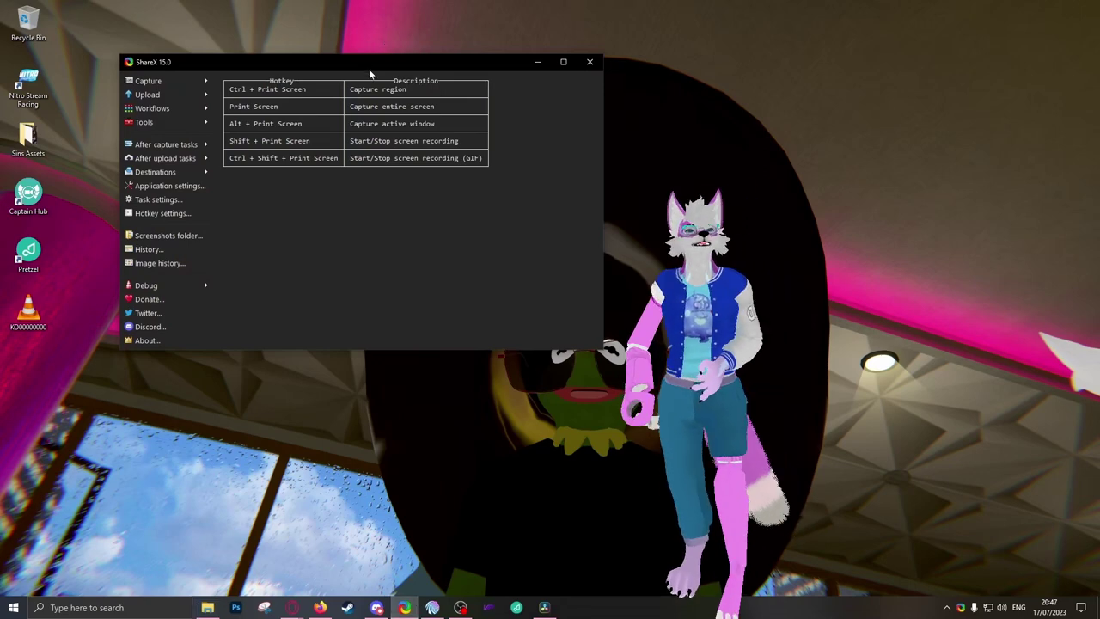
pyautogui.moveTo(369, 60); pyautogui.dragTo(537, 137)
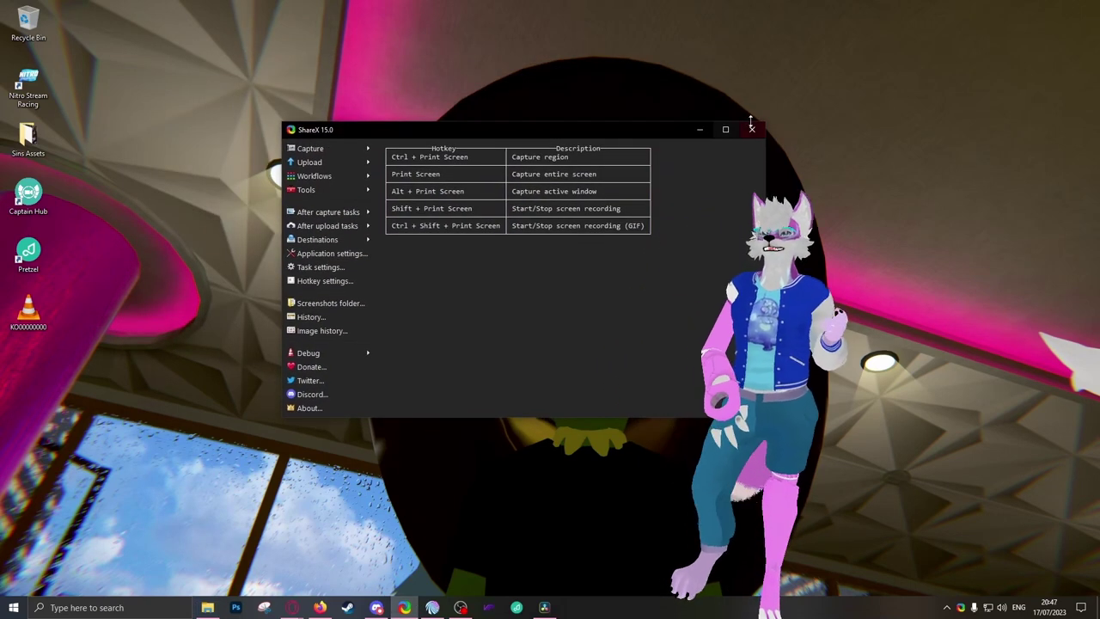
pyautogui.moveTo(764, 121); pyautogui.dragTo(952, 41)
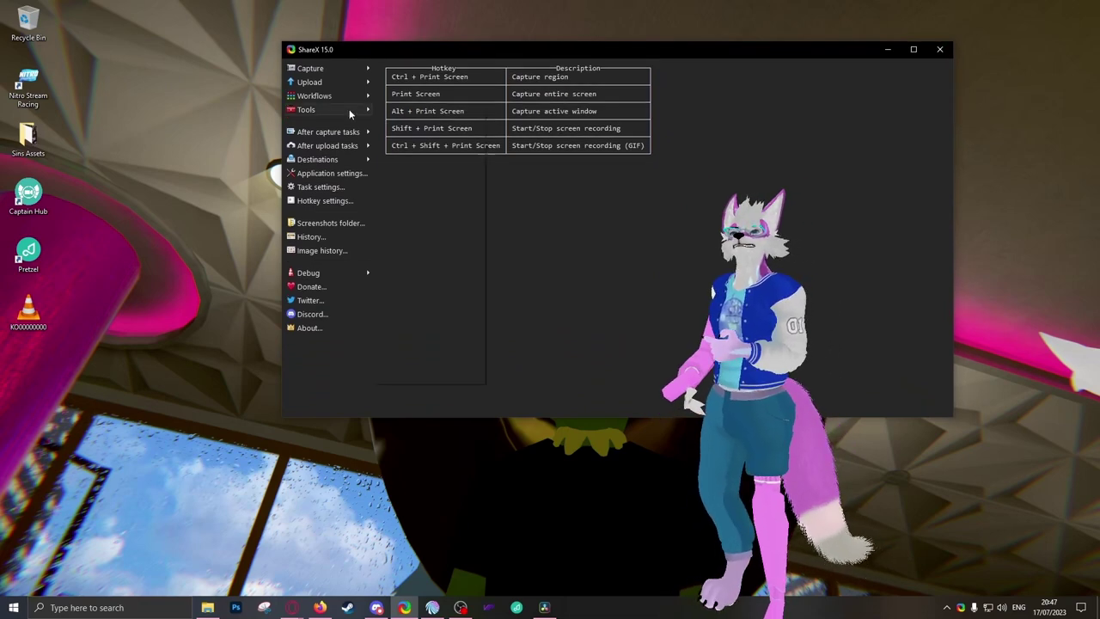
pyautogui.click(349, 110)
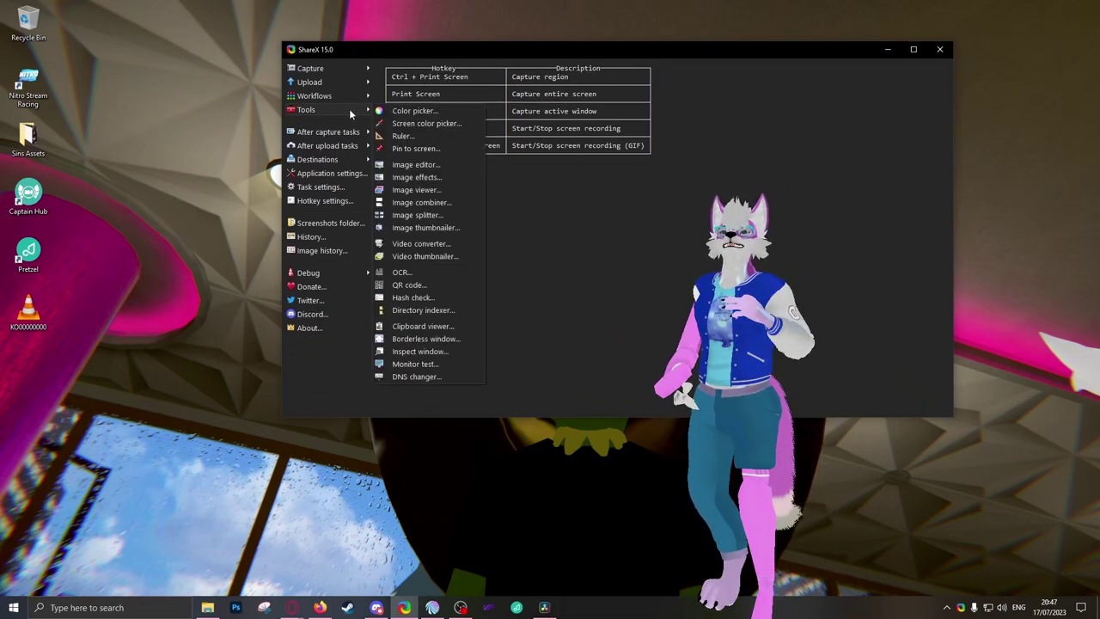
pyautogui.click(456, 246)
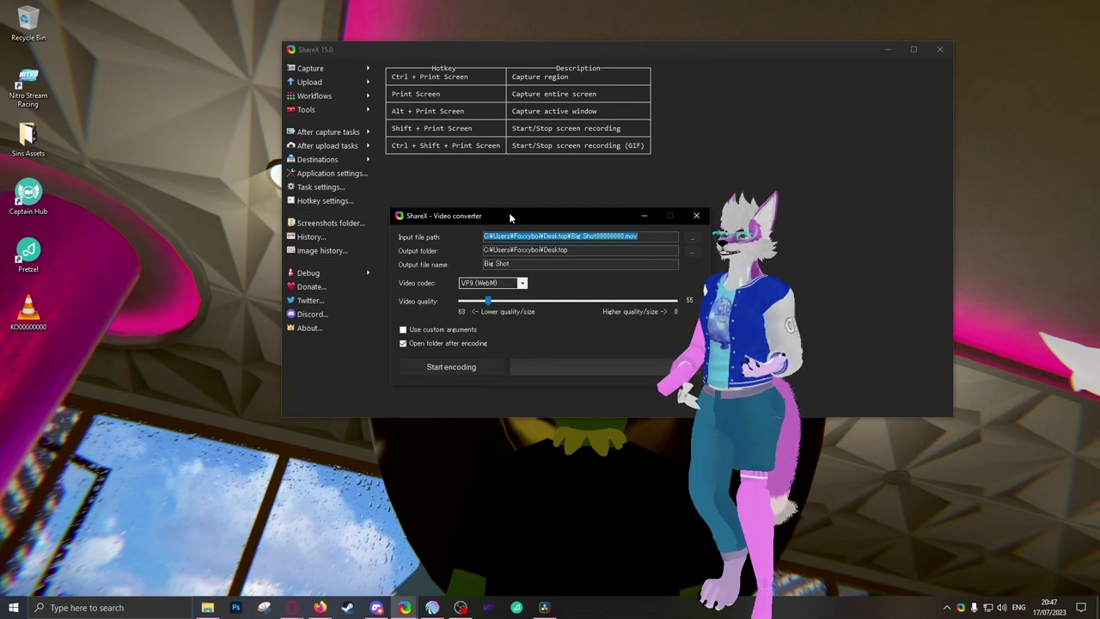
pyautogui.moveTo(509, 213); pyautogui.dragTo(482, 224)
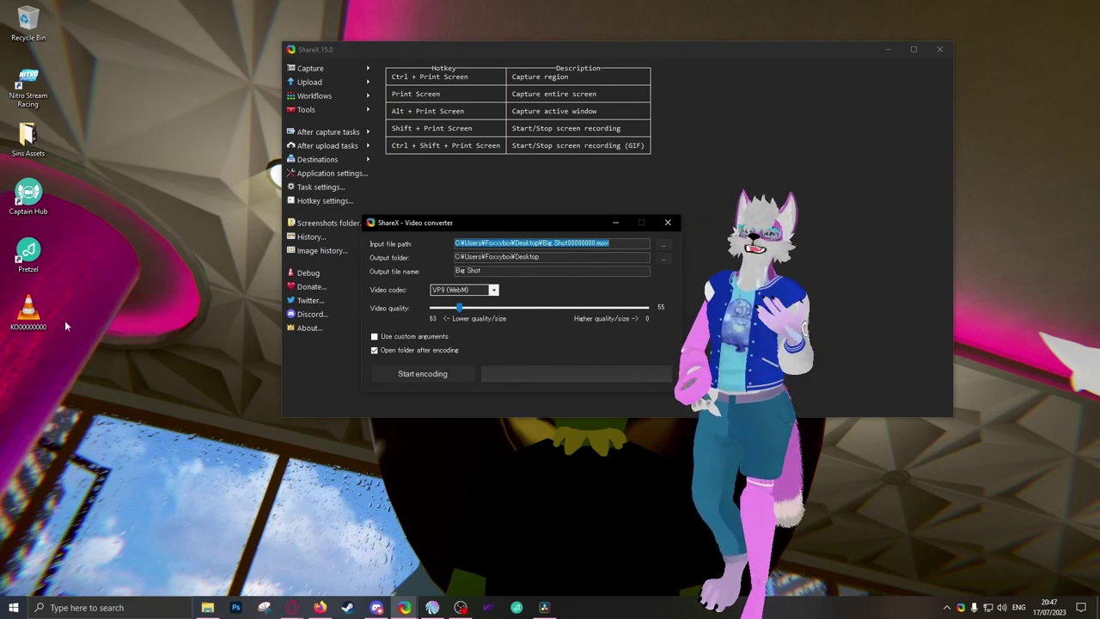
# Load KO00000000.mov from the Desktop as the converter's input and set the output file name to KO
pyautogui.click(663, 244)
pyautogui.click(744, 326)
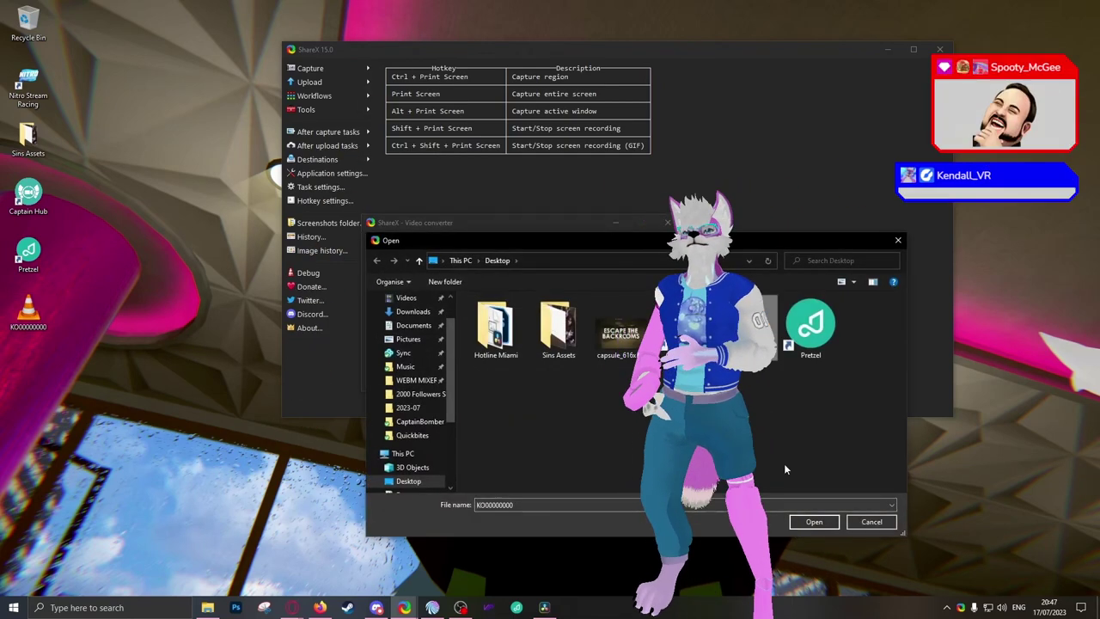
pyautogui.click(814, 522)
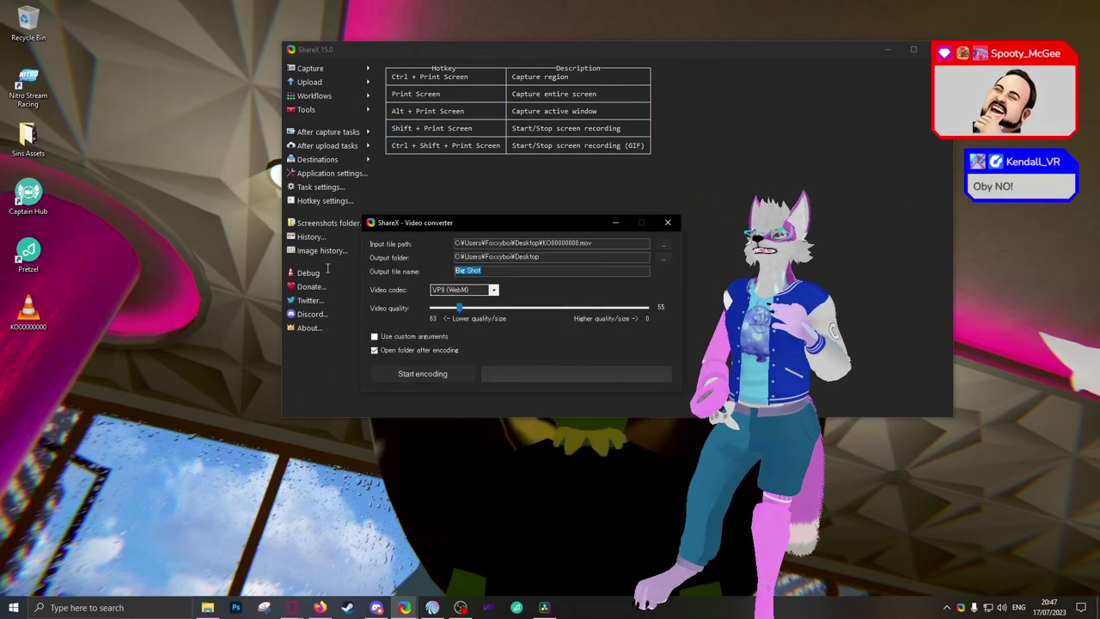
pyautogui.write('KO')
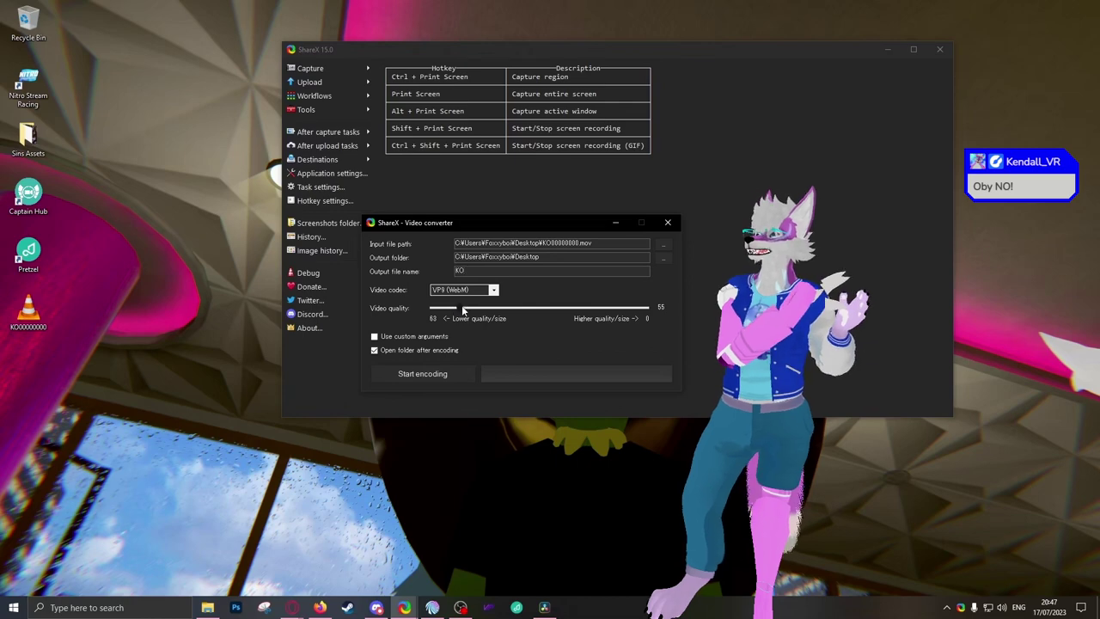
# Encode the clip with the VP9 (WebM) codec at video quality 52, and preview the converted KO file in Media Player
pyautogui.moveTo(551, 307); pyautogui.dragTo(472, 317)
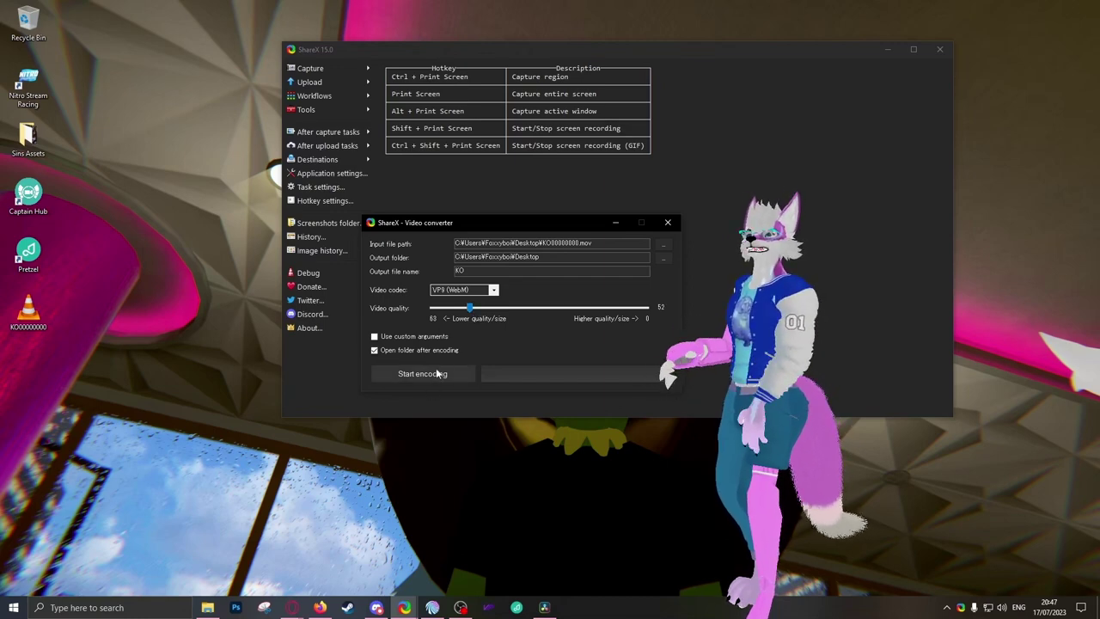
pyautogui.click(490, 293)
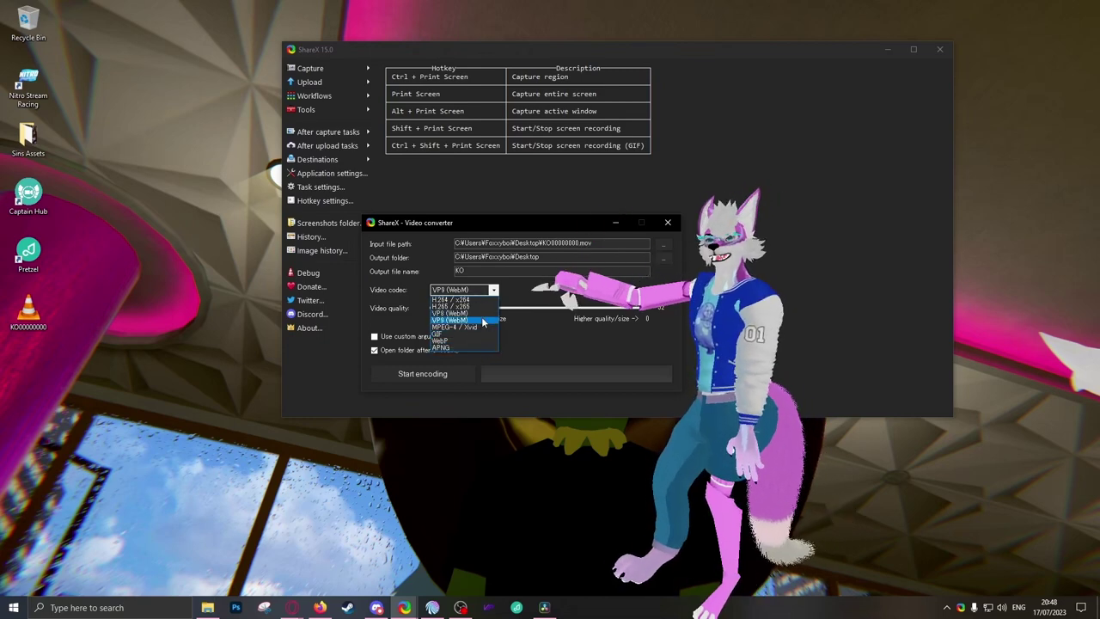
pyautogui.click(483, 322)
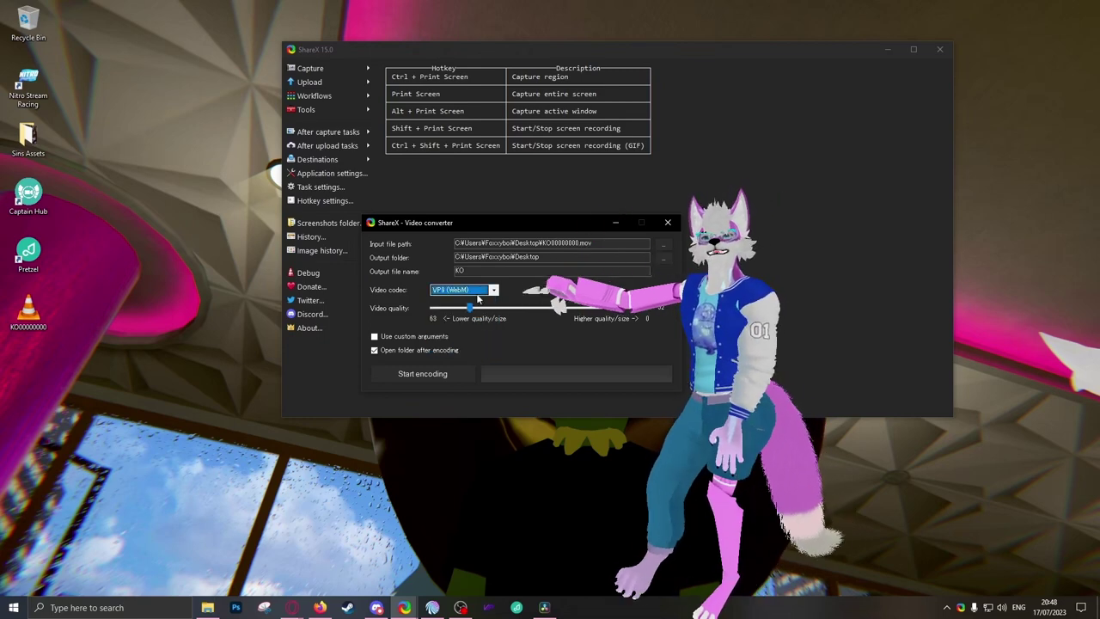
pyautogui.click(434, 376)
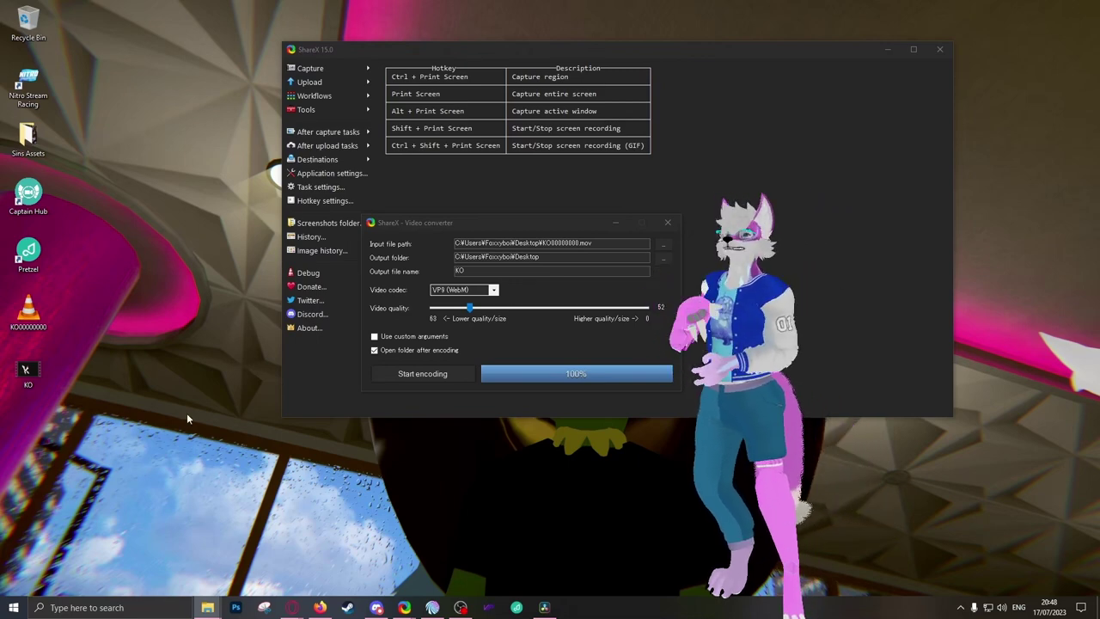
pyautogui.doubleClick(34, 376)
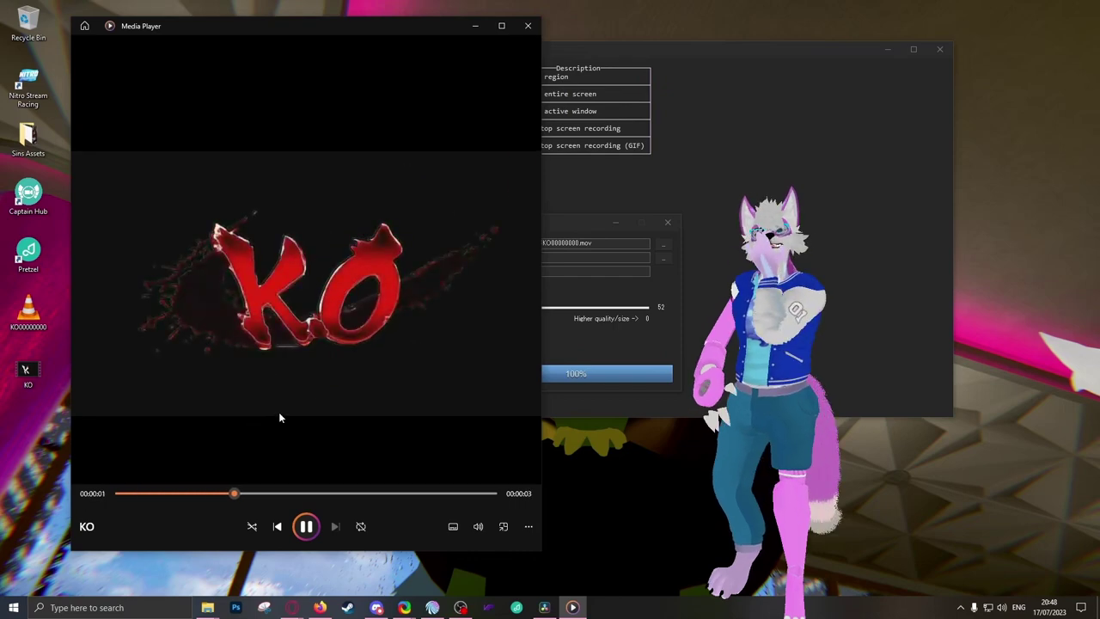
pyautogui.click(528, 27)
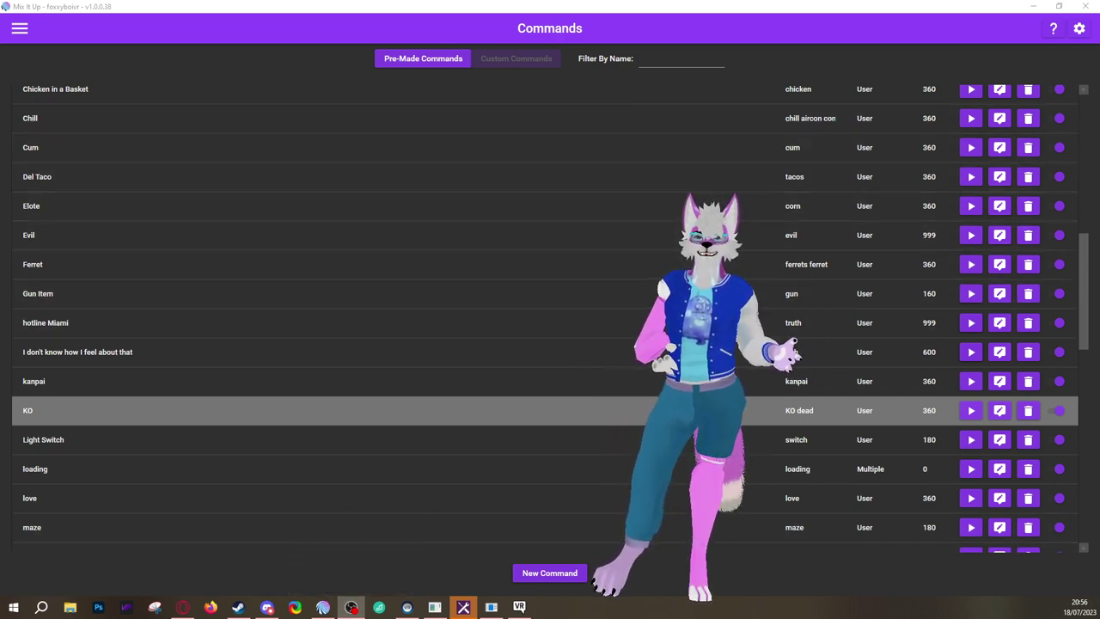
# In Mix It Up, run a test of the KO chat command with the default test values
pyautogui.click(970, 411)
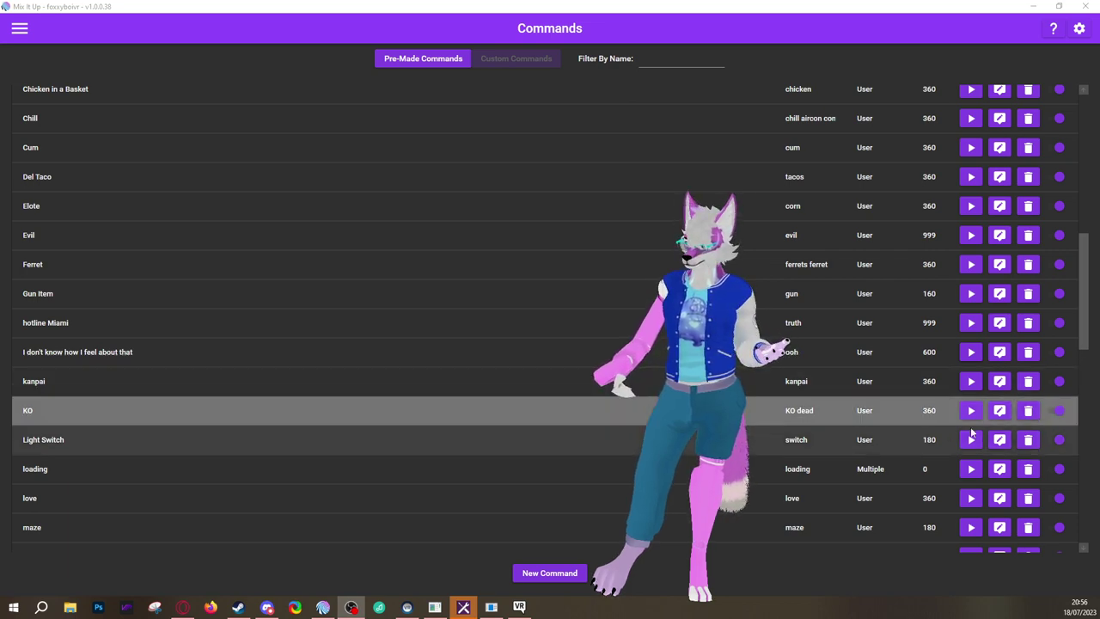
pyautogui.click(484, 351)
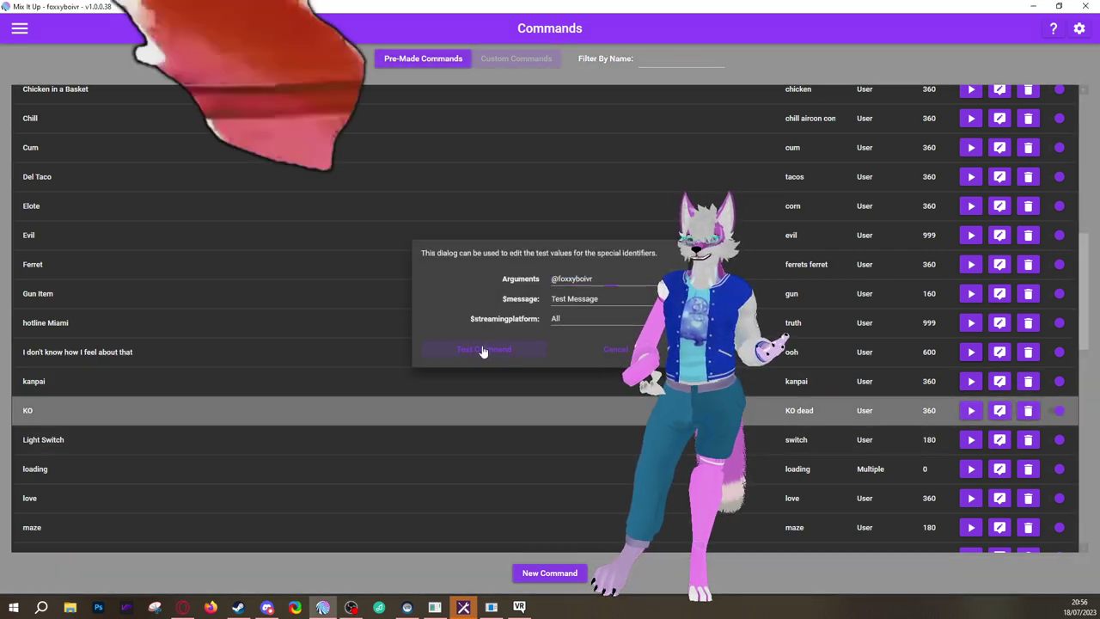